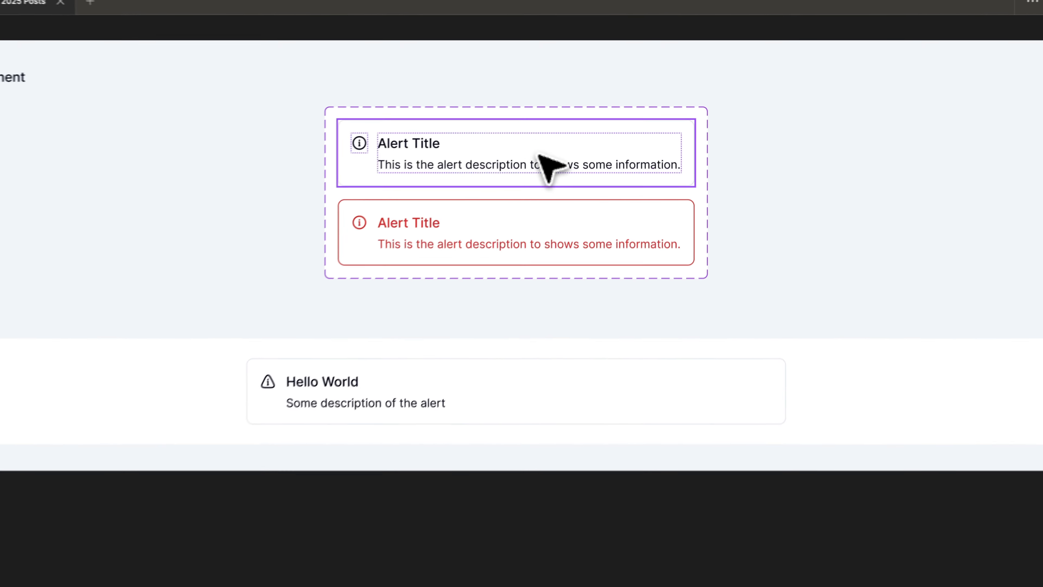
Examine the Alert component's default and destructive variants, including the title, description and icon layers.
click(560, 134)
key(super+backslash)
scroll(557, 131, right, 2)
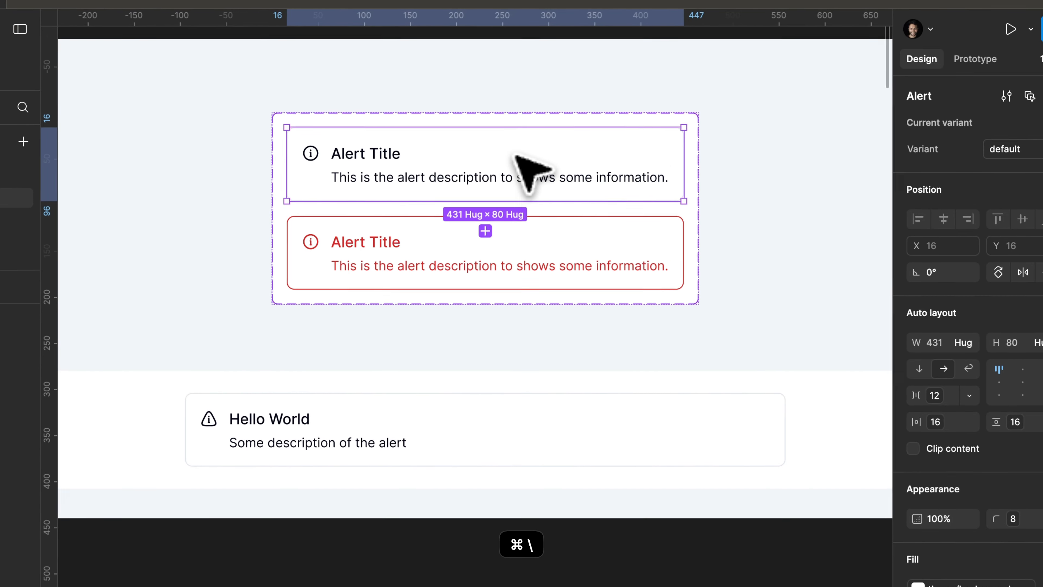
click(528, 125)
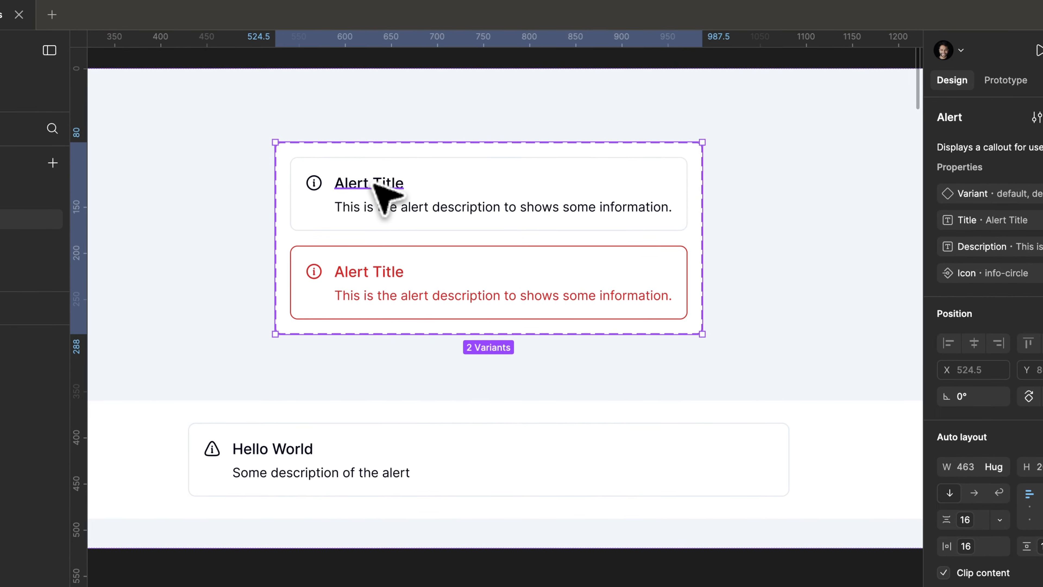
super+click(345, 162)
super+click(451, 180)
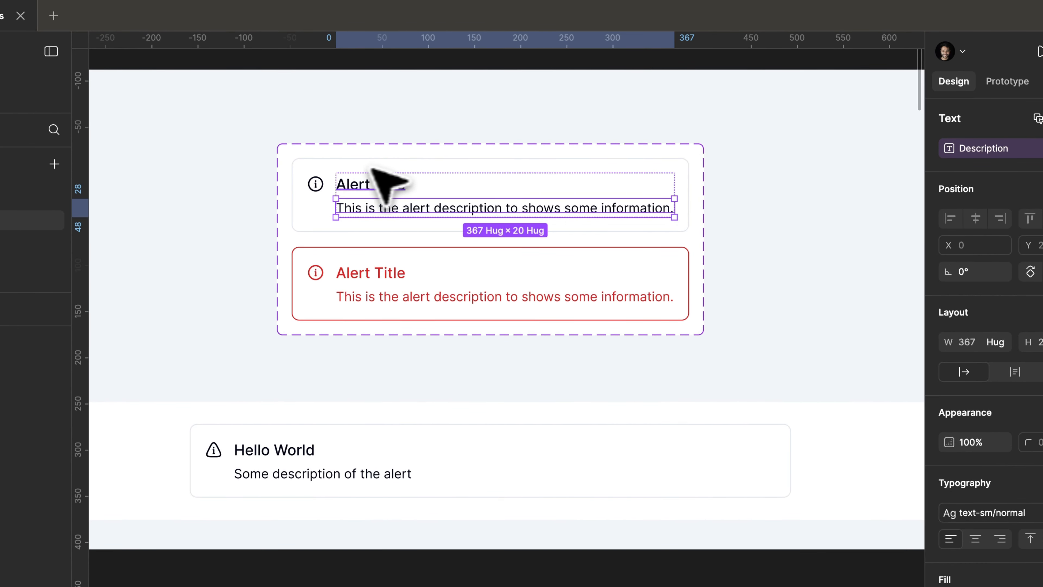
super+click(321, 184)
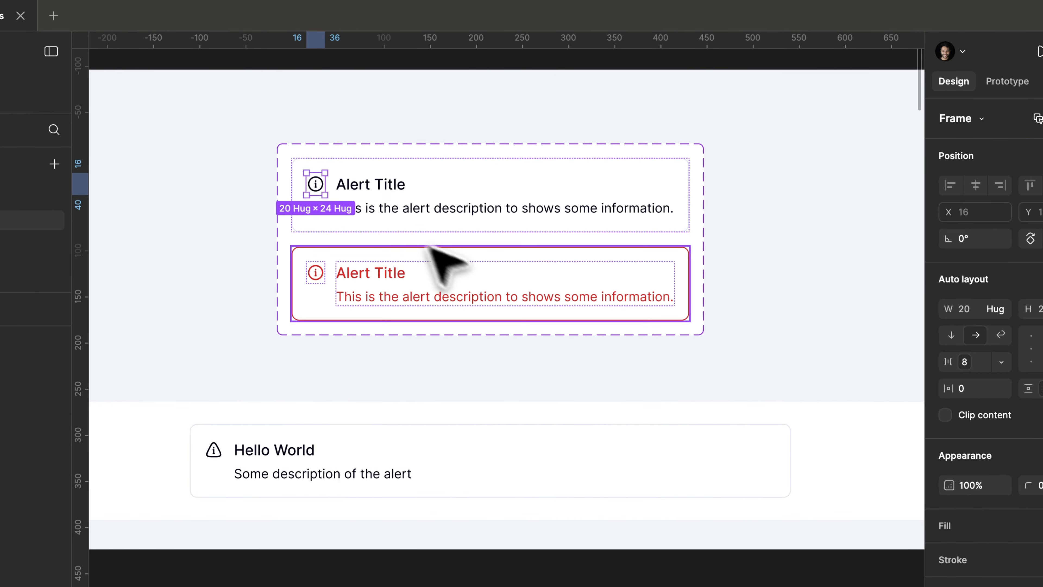
key(Escape)
key(Escape)
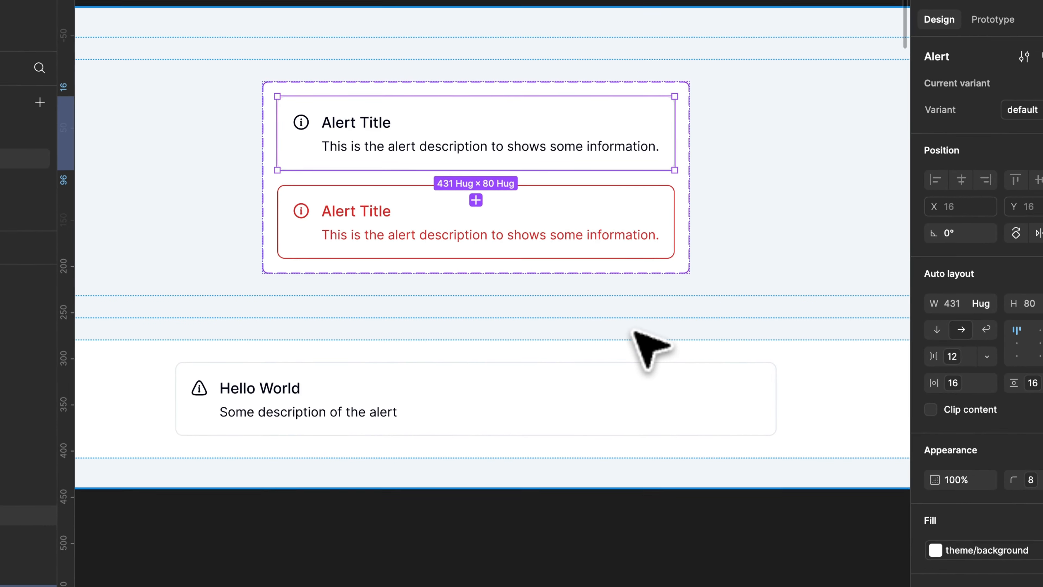
click(565, 211)
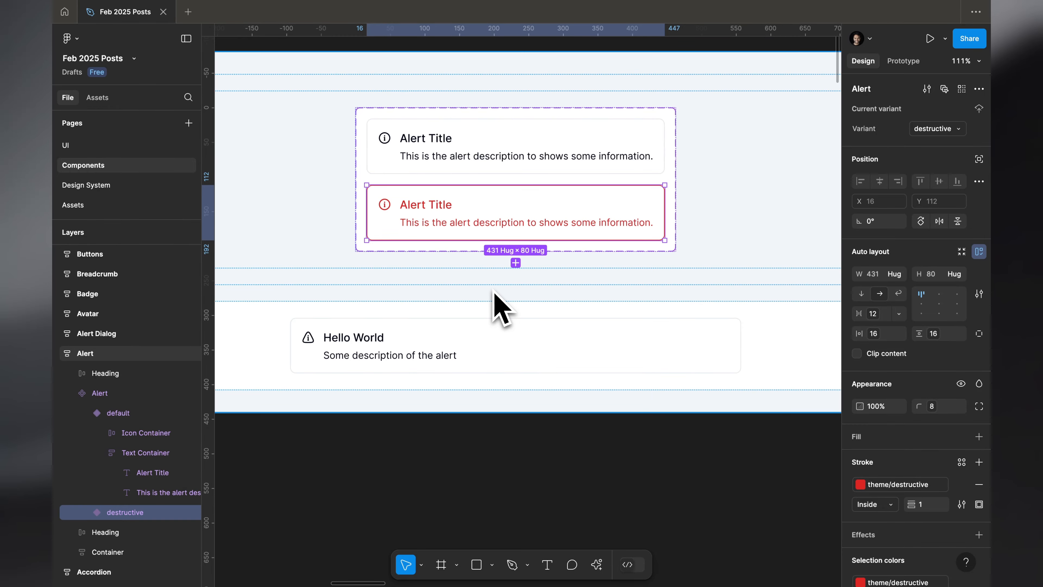
Copy the "Hello World" alert instance from the Components page into the Alerts frame on the UI page.
click(523, 362)
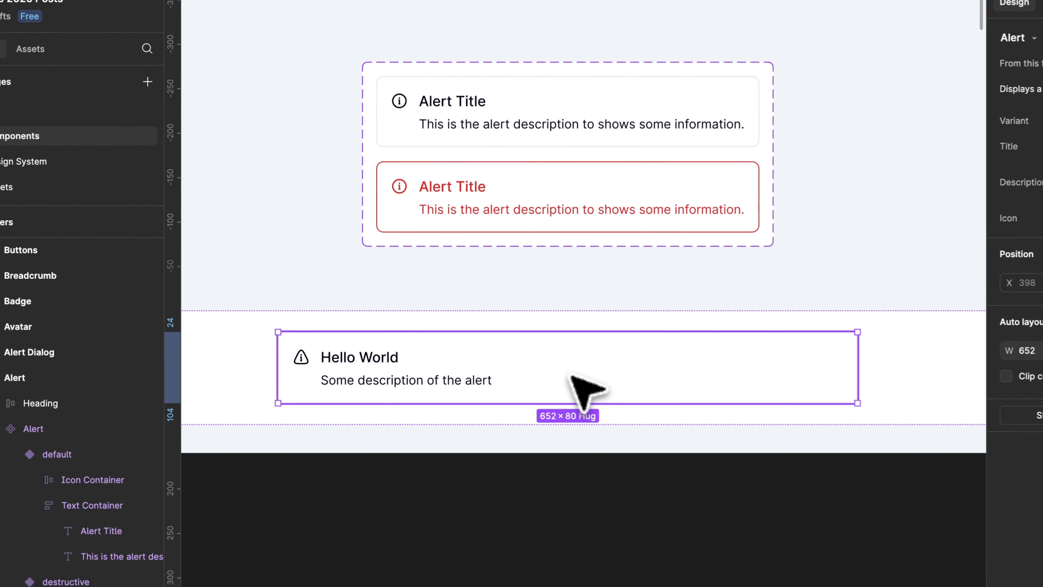
key(super+c)
click(37, 139)
click(345, 100)
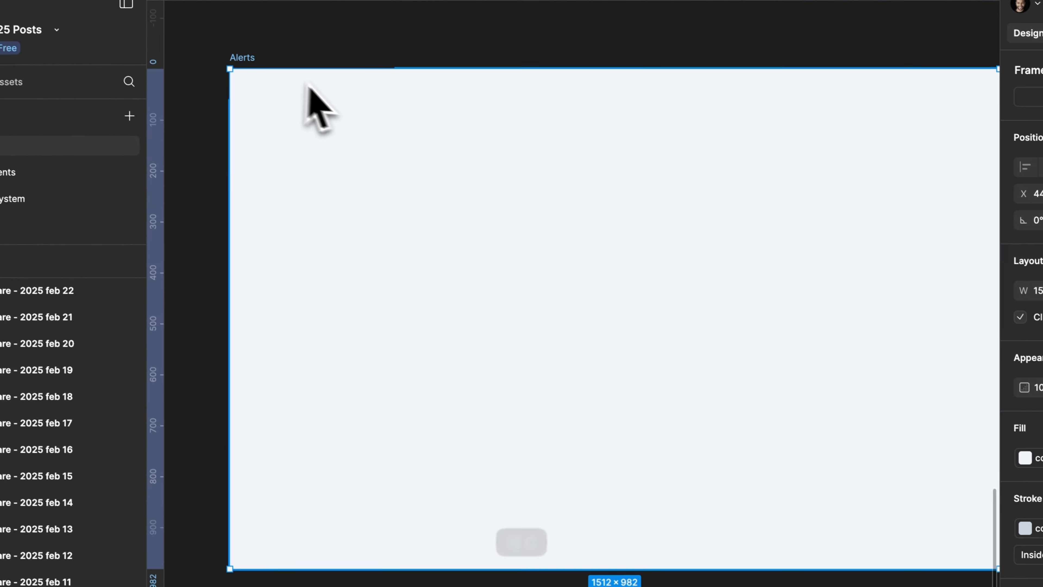
key(super+v)
click(625, 372)
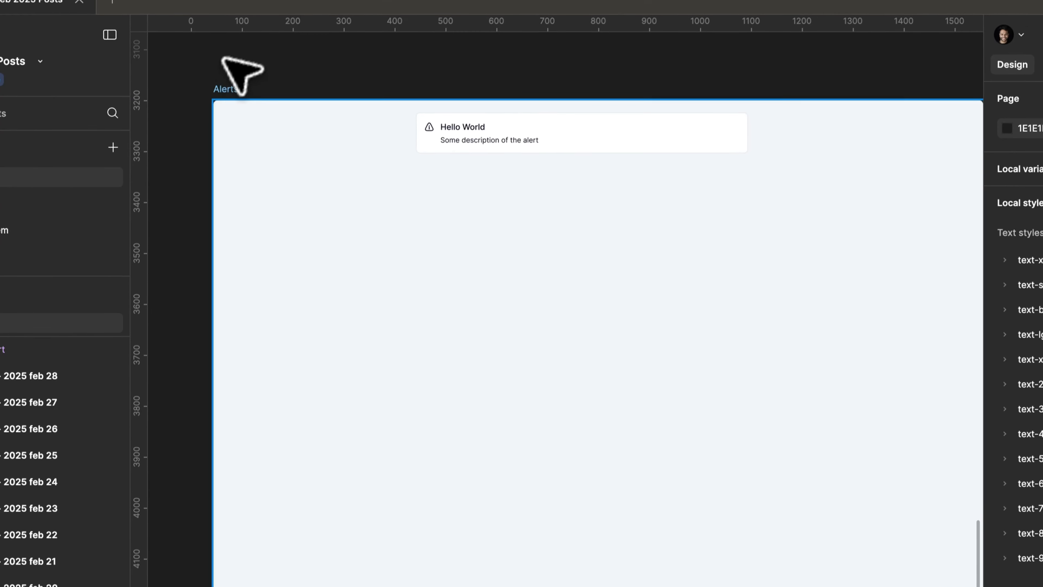
Center the pasted alert horizontally near the top of the Alerts frame, at X 430 and Y 24.
click(229, 49)
scroll(708, 105, up, 3)
click(657, 92)
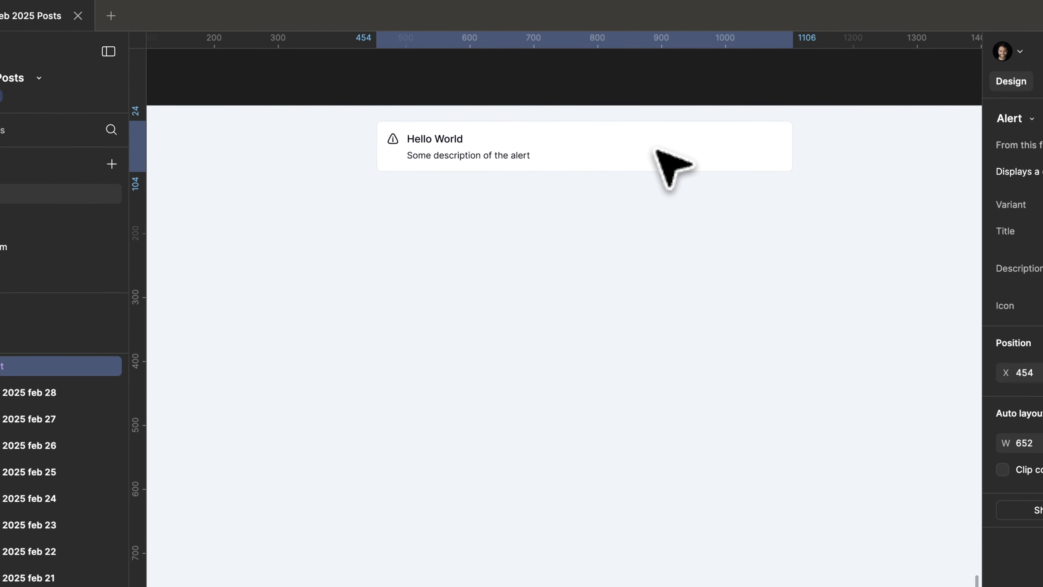
drag(655, 151, 639, 158)
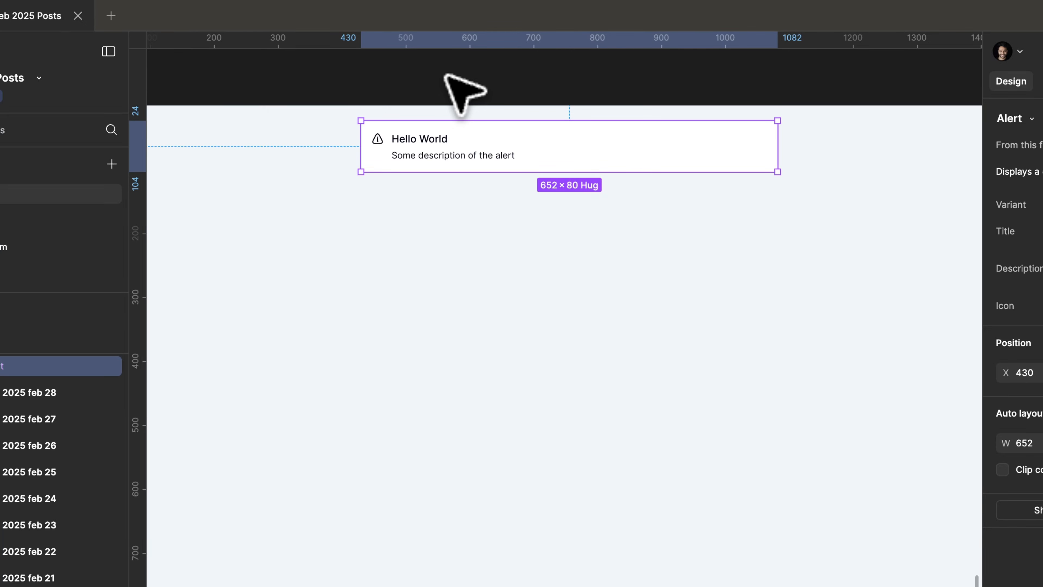
Show all properties of the alert instance and detach it from its component.
scroll(447, 78, up, 5)
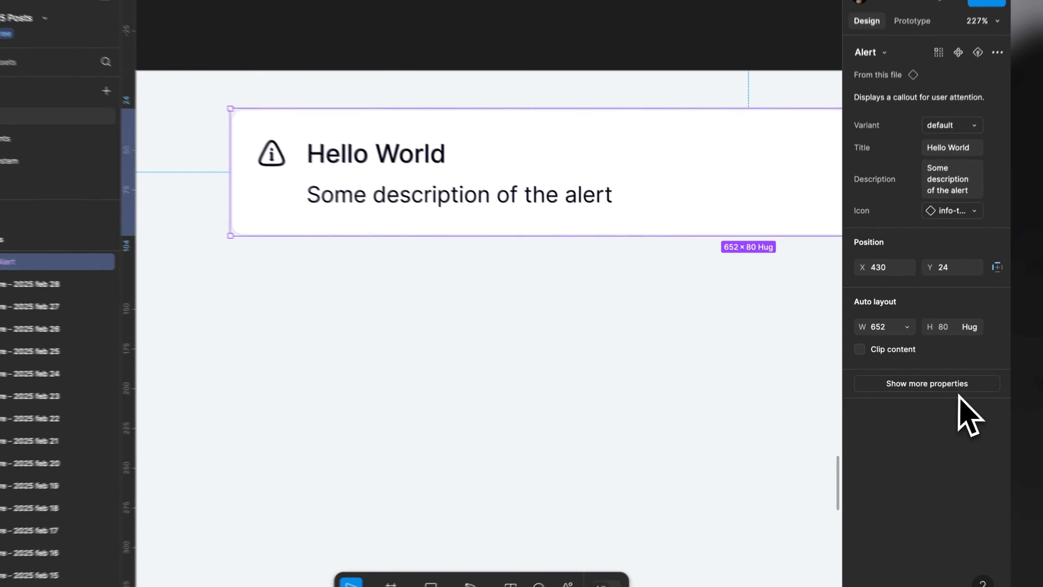
click(961, 381)
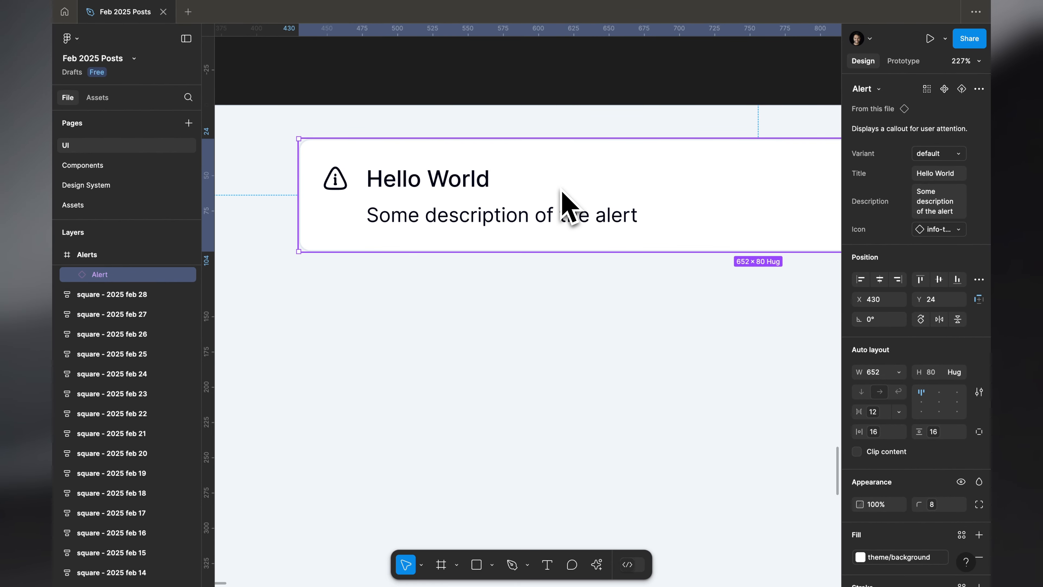
key(super+alt+b)
scroll(460, 295, down, 5)
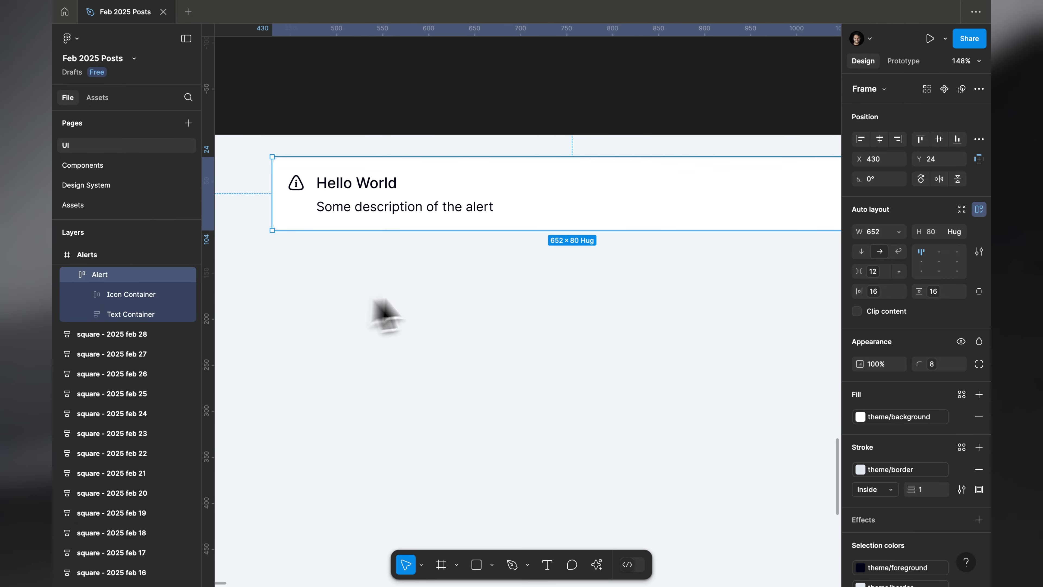
Change the alert's title to "Heads up!" and its description to "Everything seems to be in order!".
double_click(349, 184)
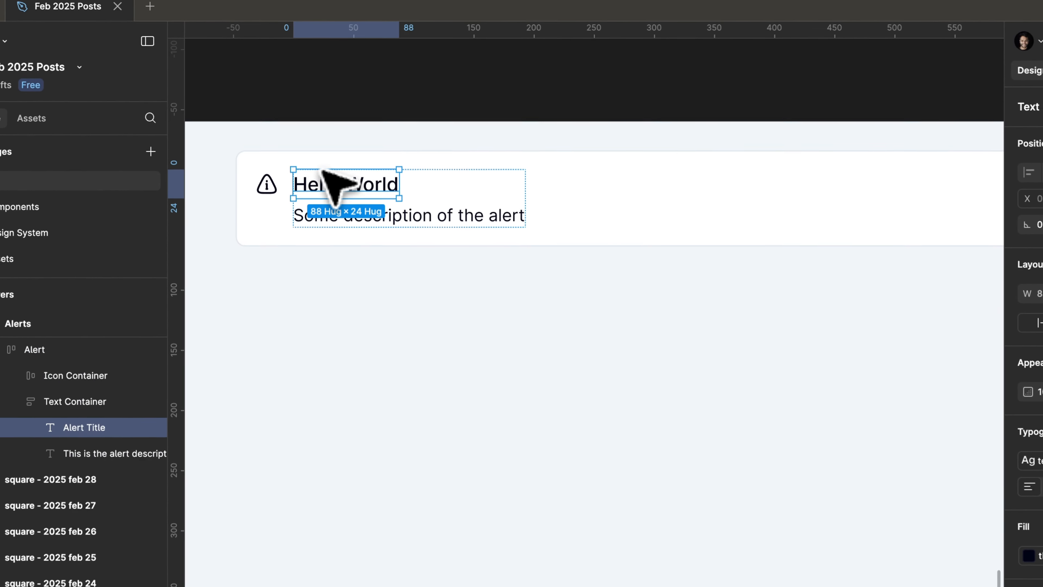
double_click(348, 185)
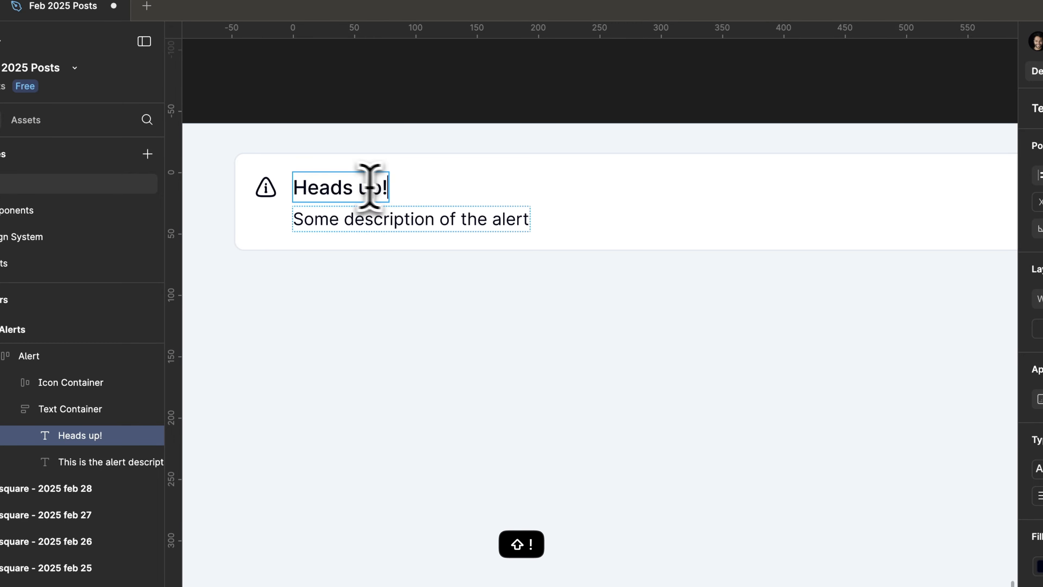
click(423, 230)
double_click(437, 225)
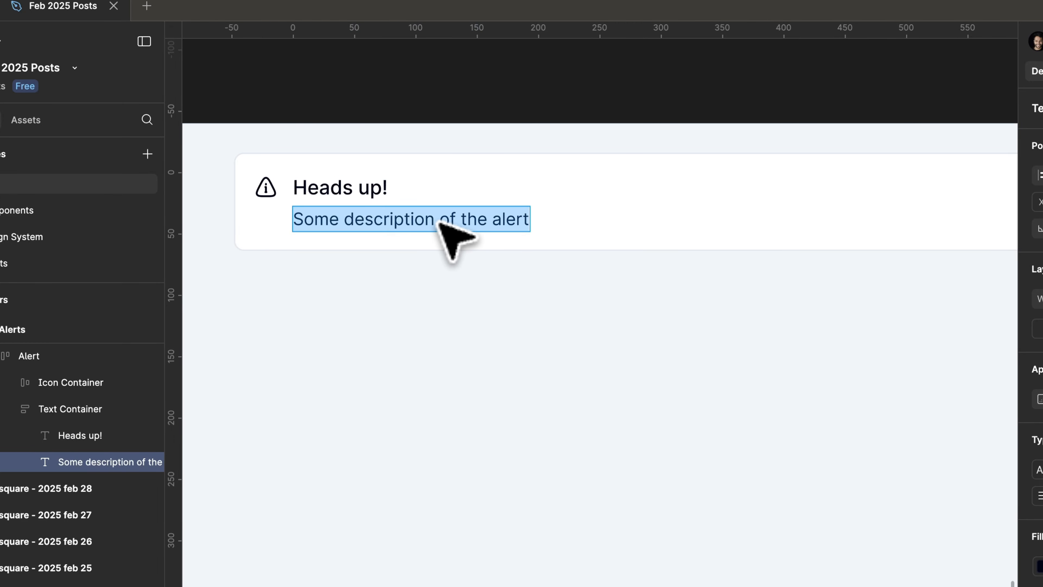
text(Everything seems to be in order!)
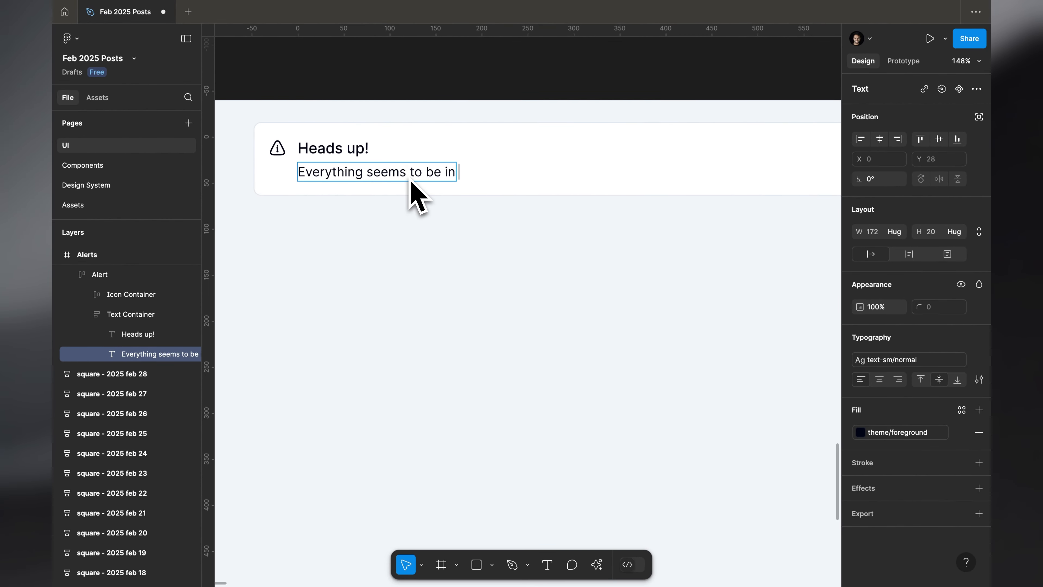
key(Escape)
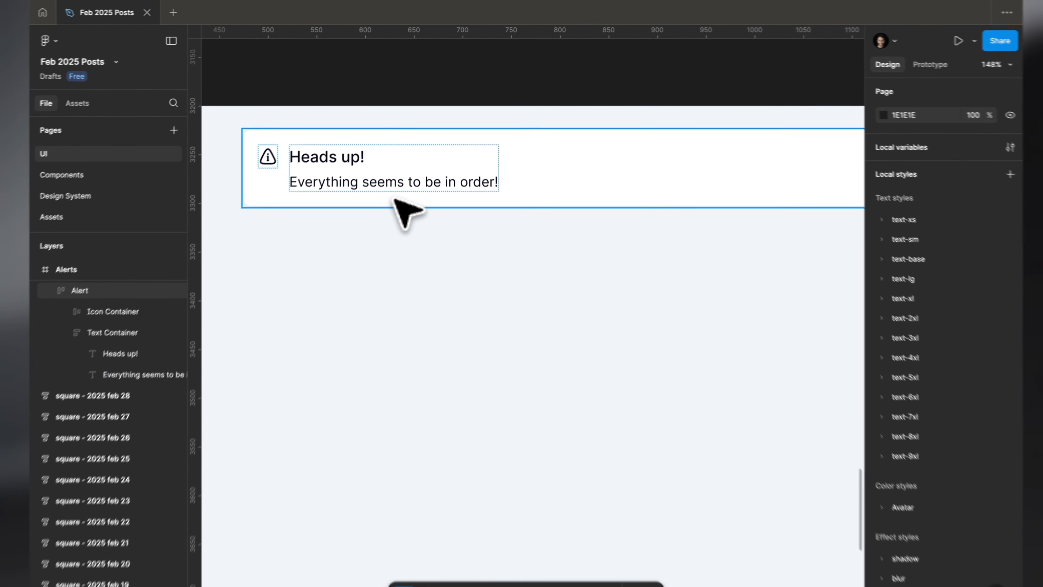
Replace the exclamation mark ending the alert's description with a period.
double_click(409, 181)
key(Right)
key(BackSpace)
text(.)
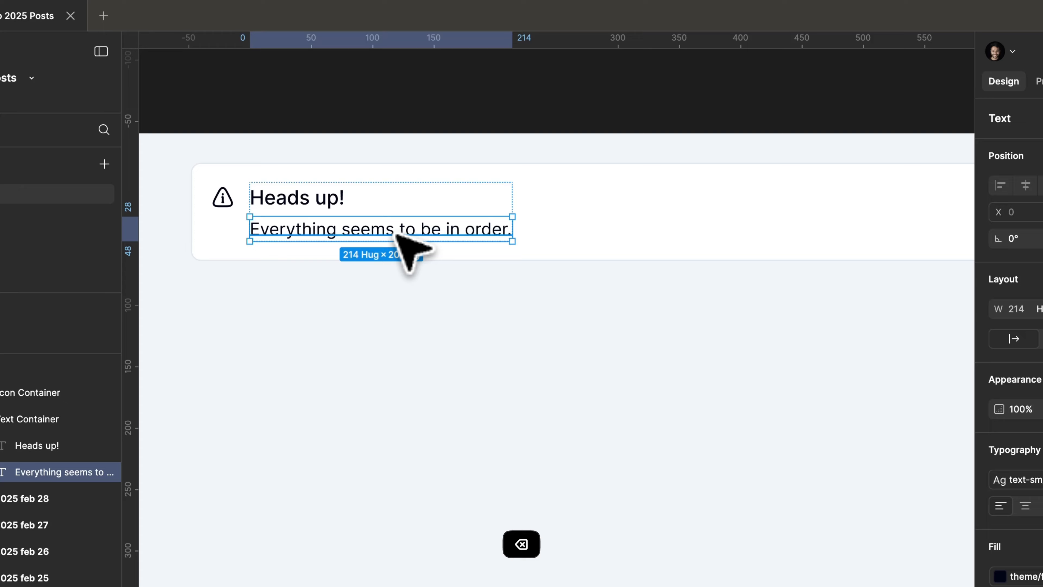
click(476, 142)
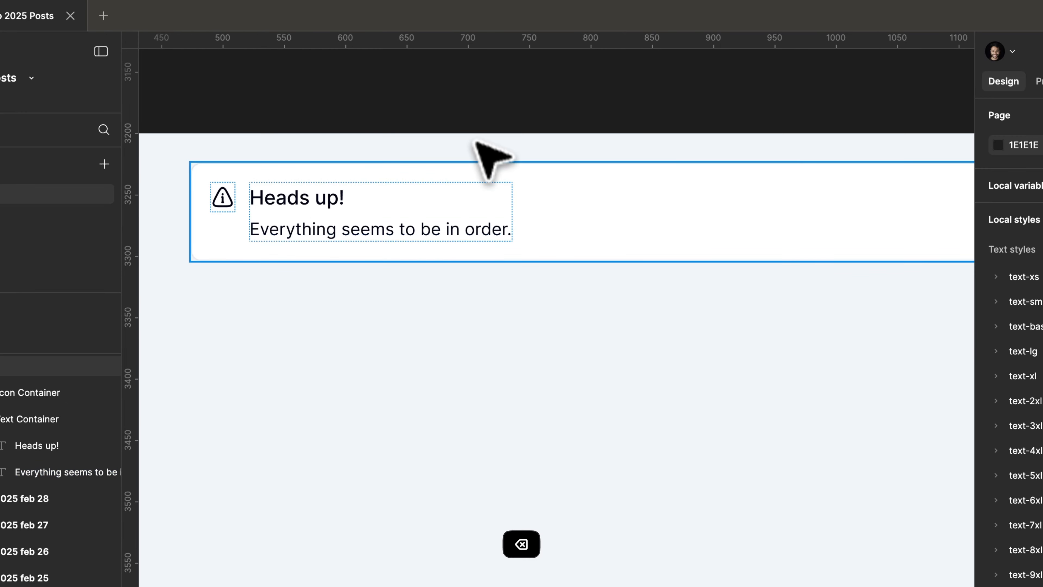
Duplicate the "Heads up!" alert directly below the original, at Y 158.
scroll(476, 165, down, 3)
scroll(476, 164, right, 2)
scroll(476, 164, left, 2)
scroll(477, 164, down, 1)
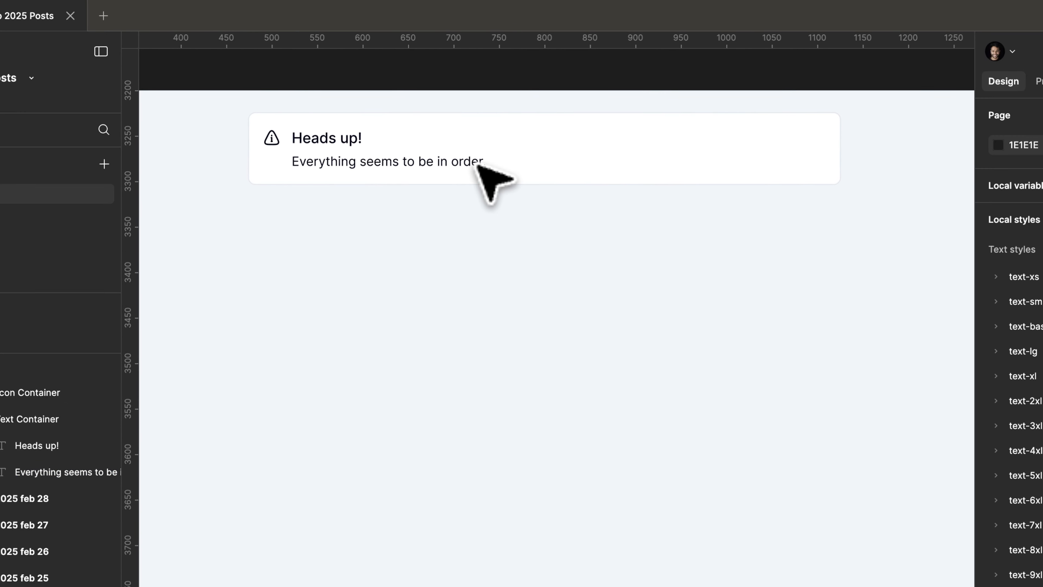
drag(555, 176, 575, 263)
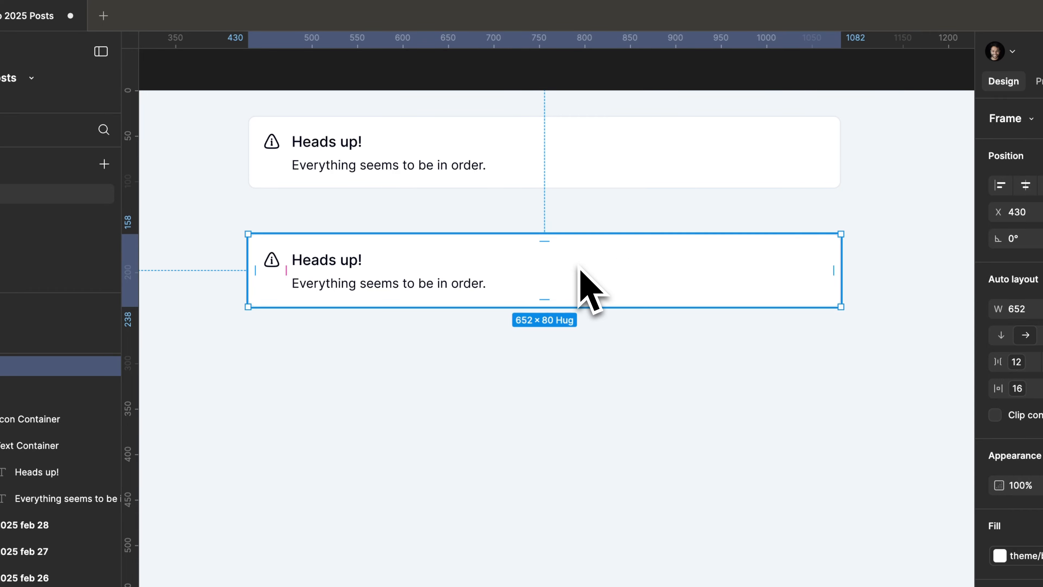
scroll(578, 265, down, 1)
scroll(577, 265, left, 1)
Change the title of the duplicated alert to "Success!".
click(573, 270)
scroll(420, 214, up, 3)
super+click(368, 220)
double_click(367, 220)
text(S)
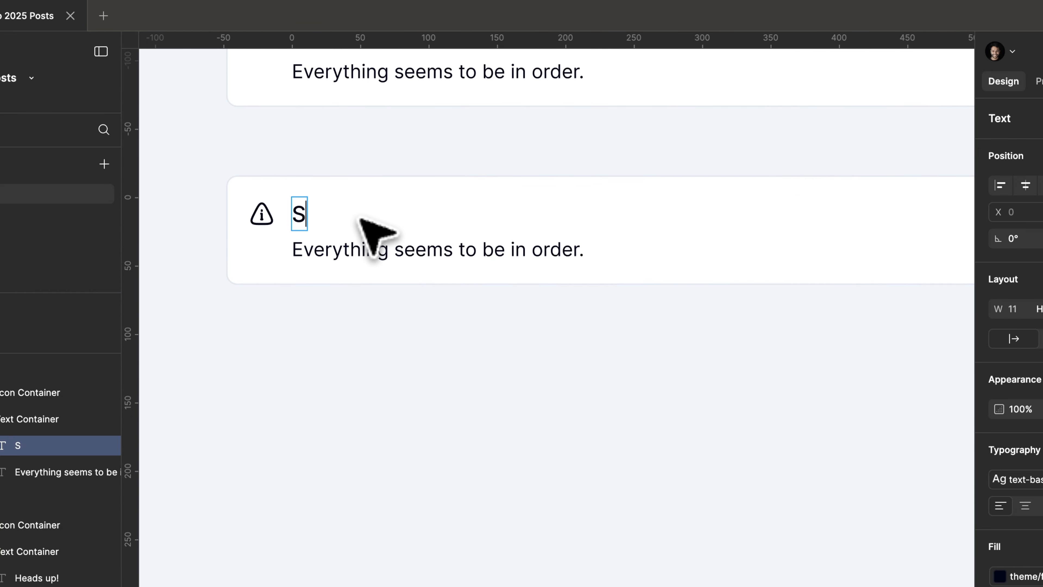
text(ucess@)
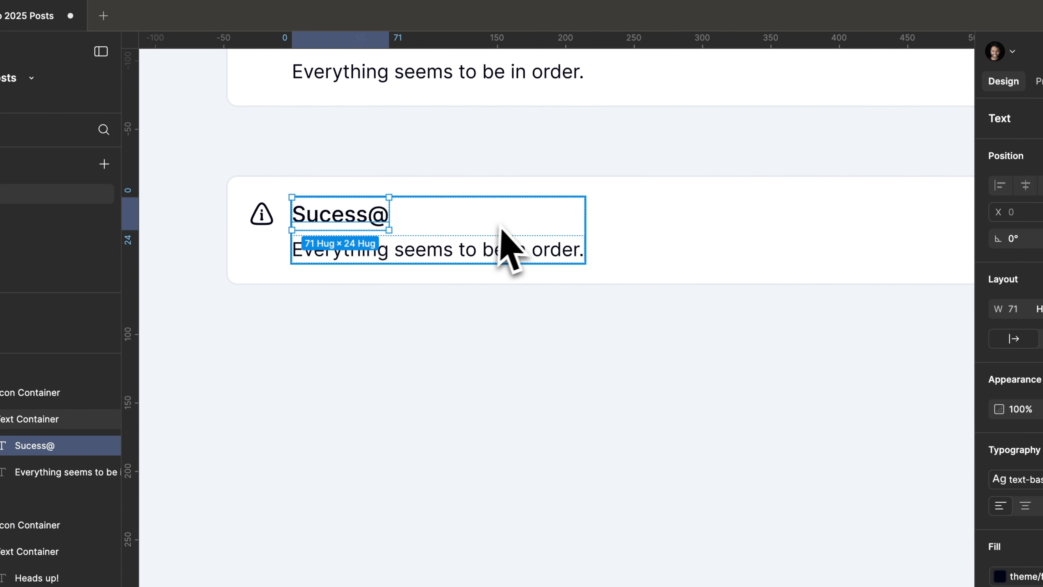
key(BackSpace)
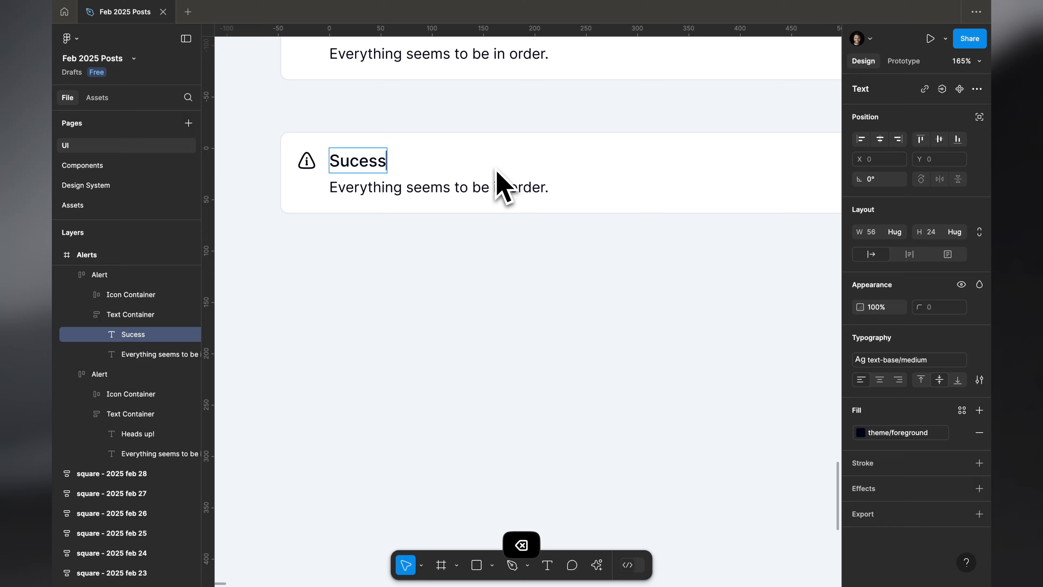
text(!)
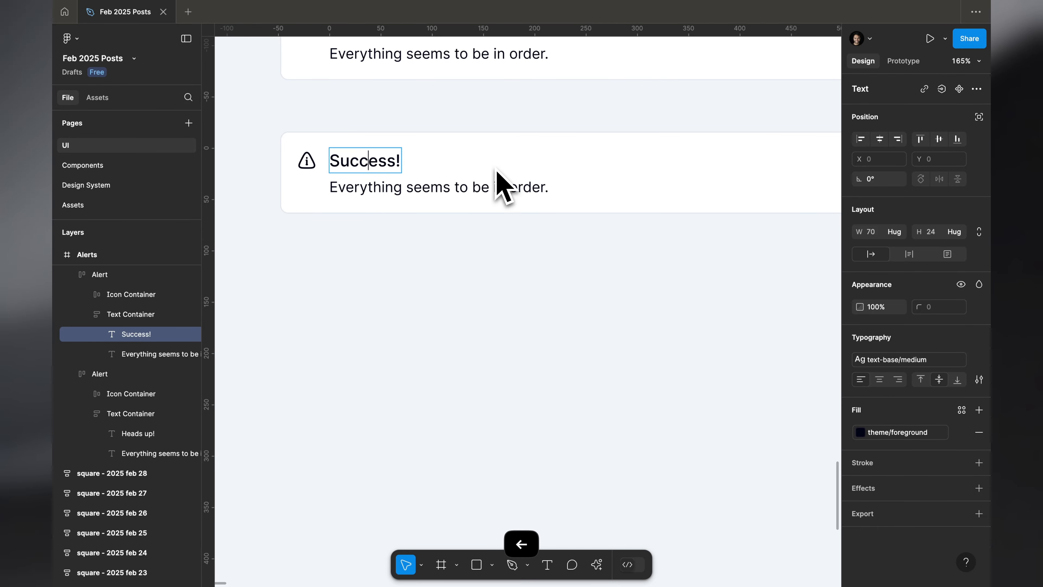
Change the second alert's description to "Your changes have been saved sucessfully!".
double_click(452, 188)
key(super+a)
text(Your)
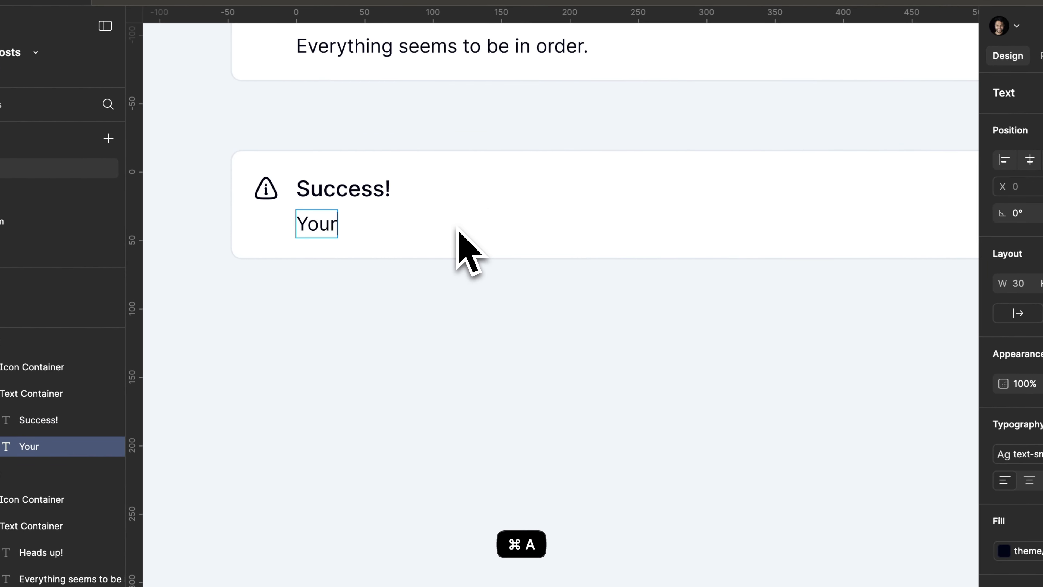
text( changes ha)
text(ve been saved sucessfully!)
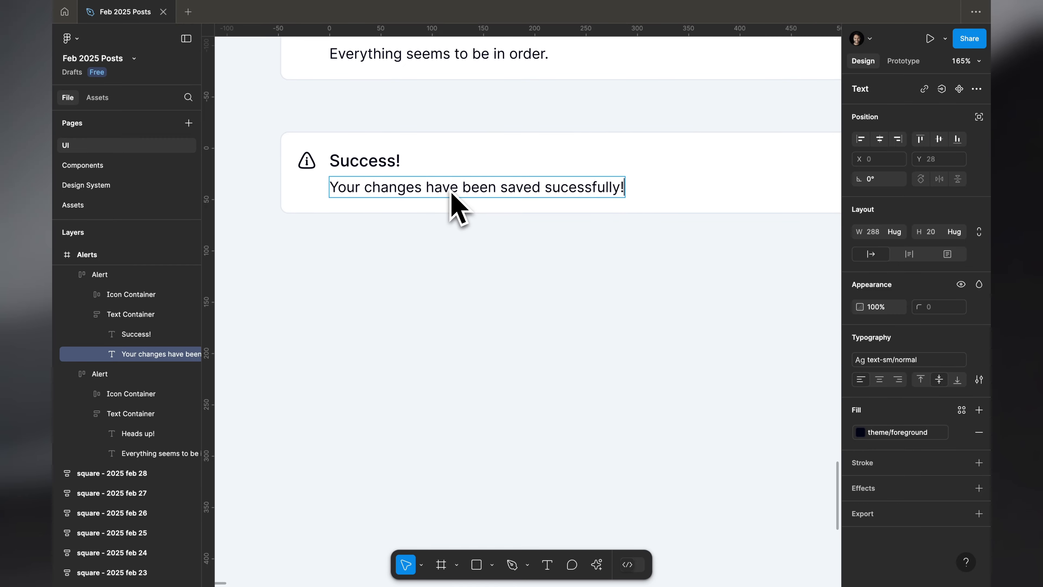
key(Escape)
key(Escape)
scroll(372, 171, left, 1)
scroll(371, 171, up, 1)
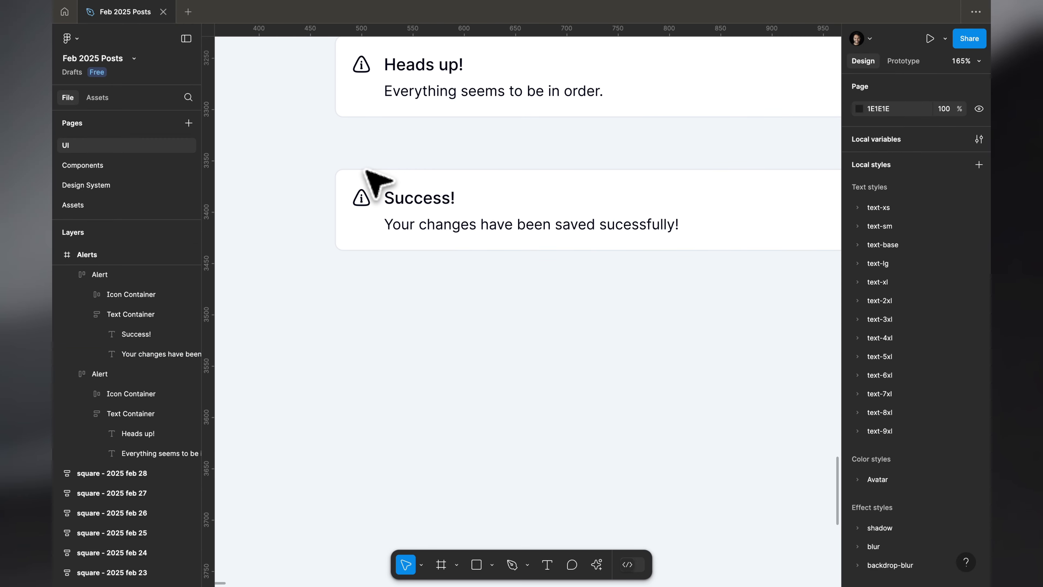
super+click(402, 195)
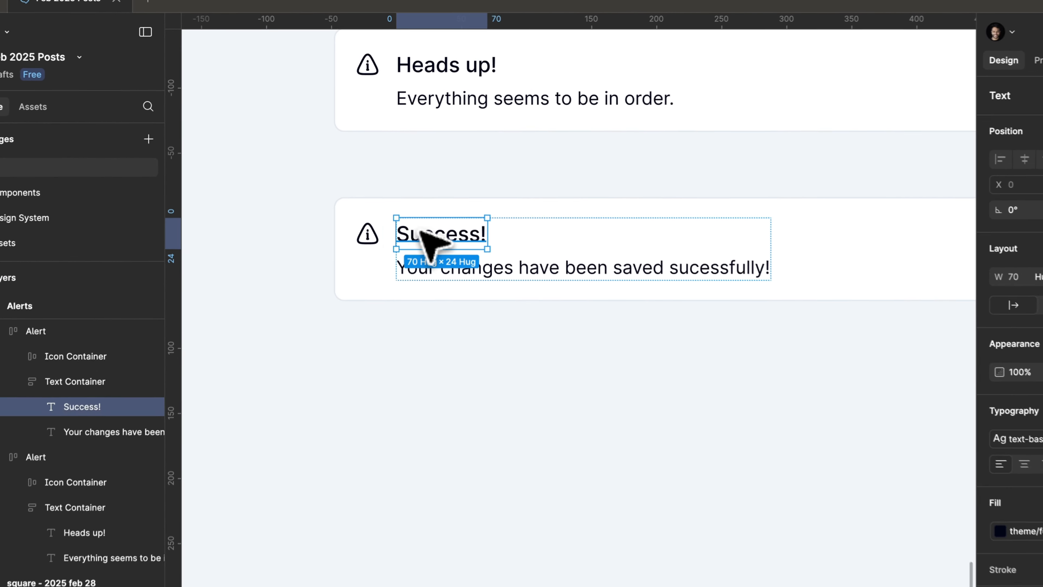
click(364, 201)
click(357, 256)
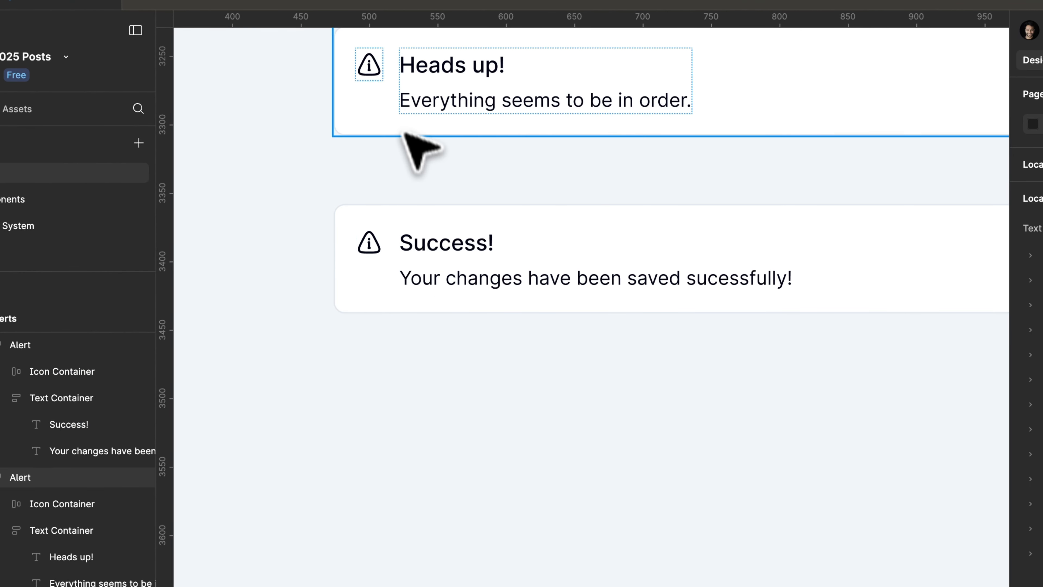
super+click(414, 241)
key(shift+Return)
key(shift+Tab)
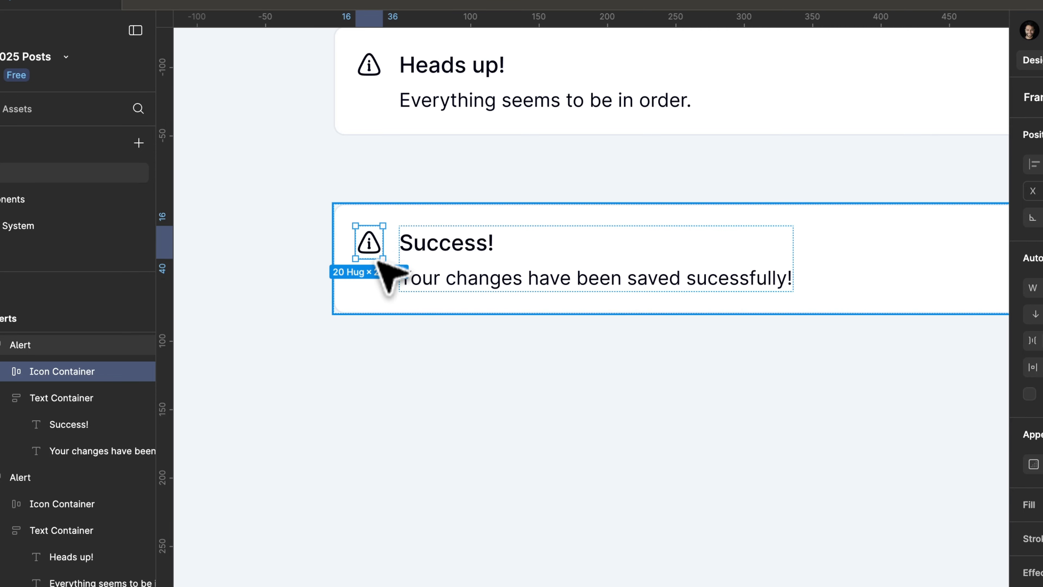
Select the "Success!" alert and open the MynaUI Icons plugin.
click(375, 283)
key(super+slash)
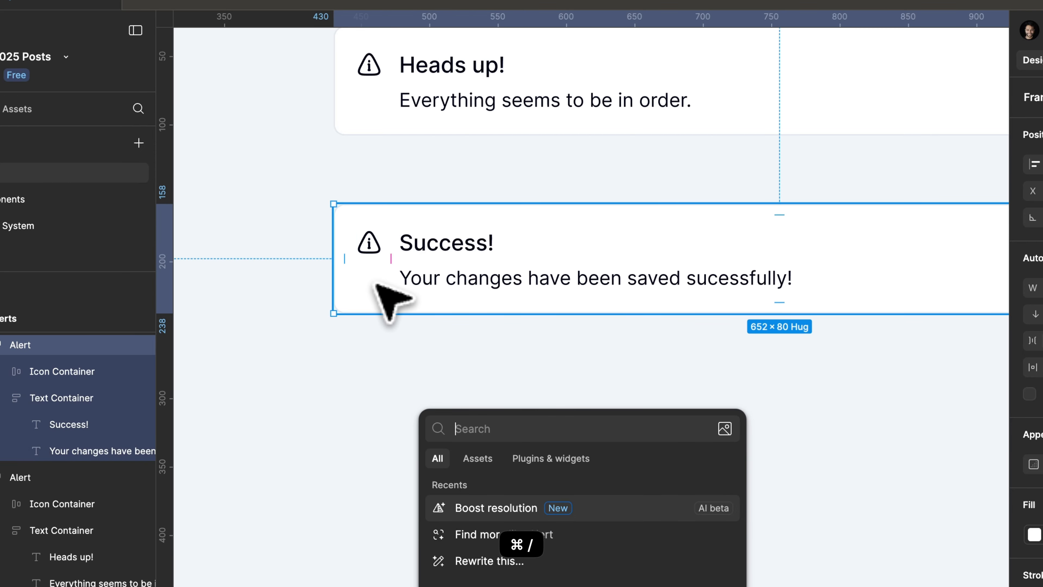
text(my)
key(Escape)
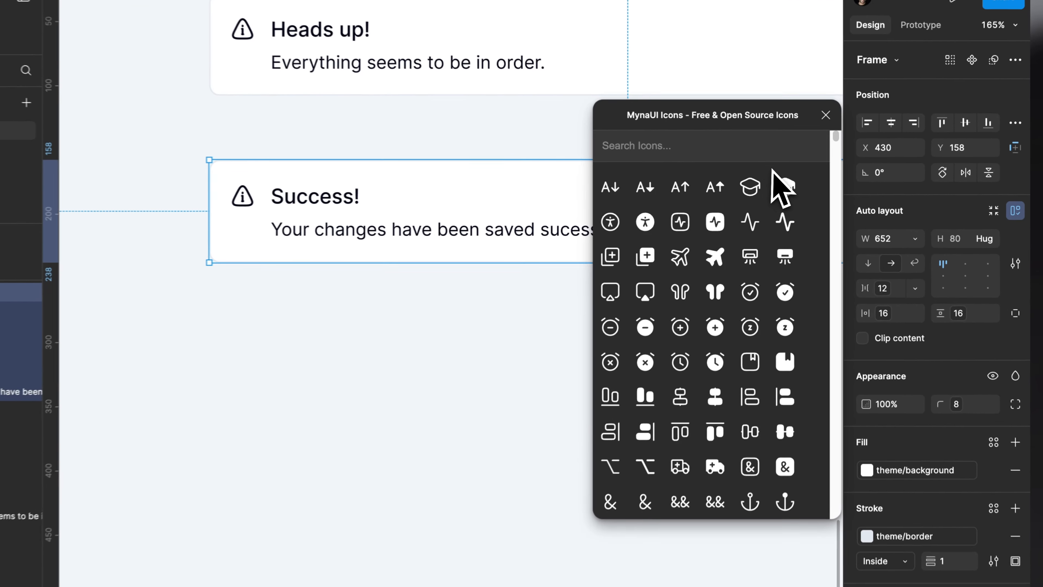
Search MynaUI Icons for "check" and insert the check-waves-solid icon as the first item in the "Success!" alert.
click(764, 162)
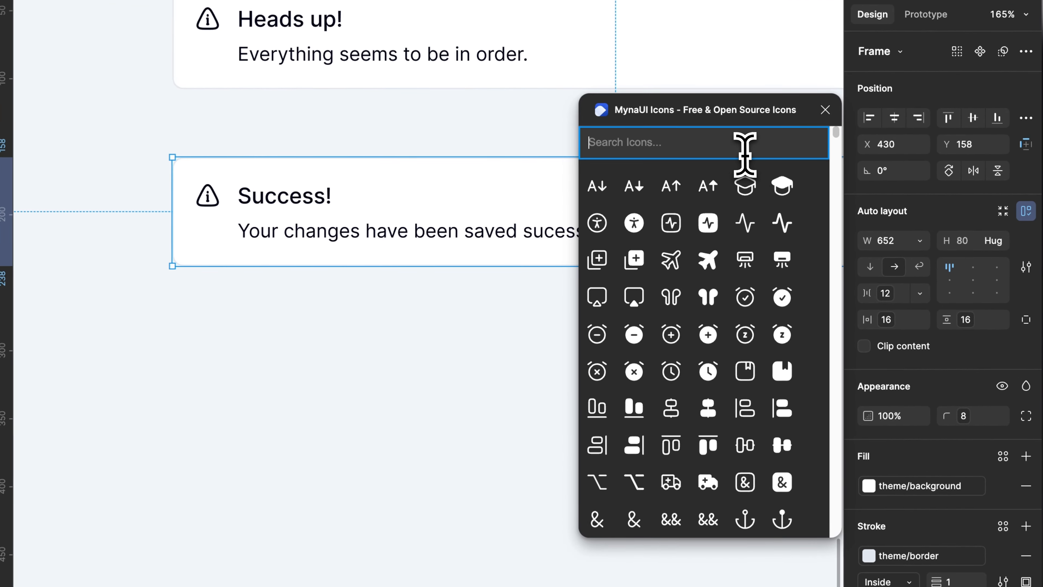
text(check)
scroll(743, 357, down, 4)
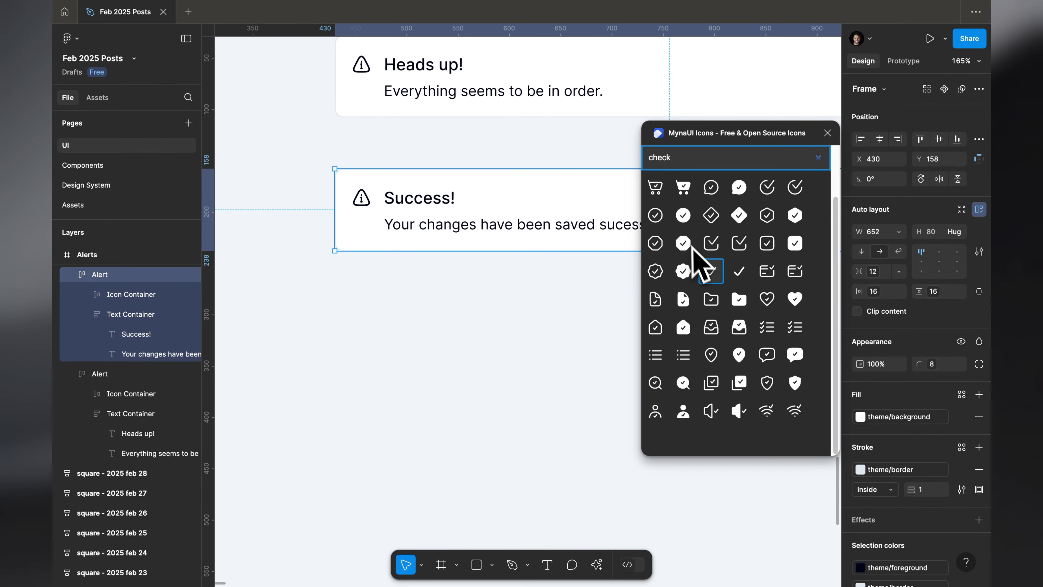
drag(682, 271, 352, 240)
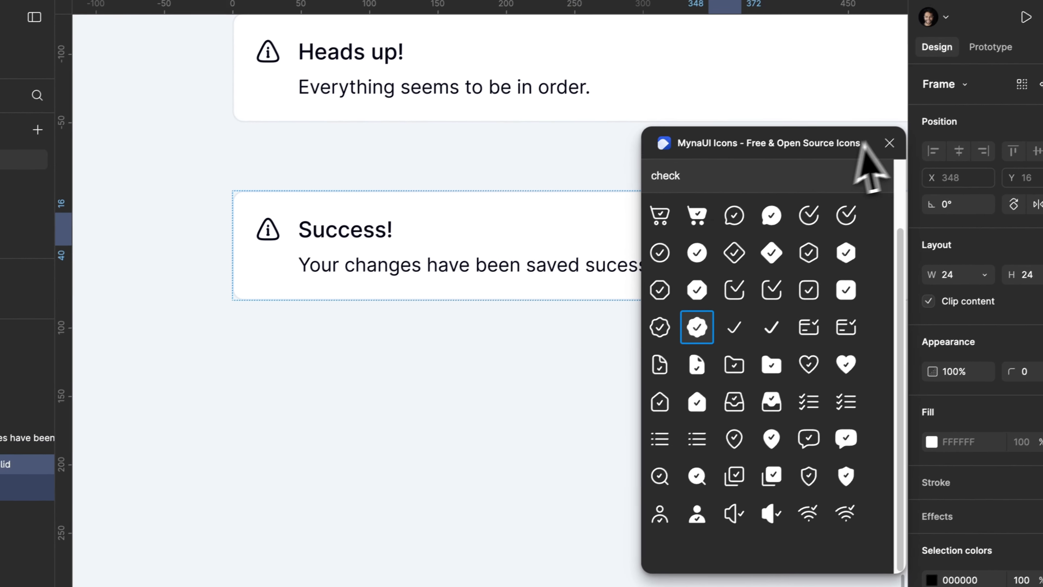
click(920, 127)
key(Left)
key(Left)
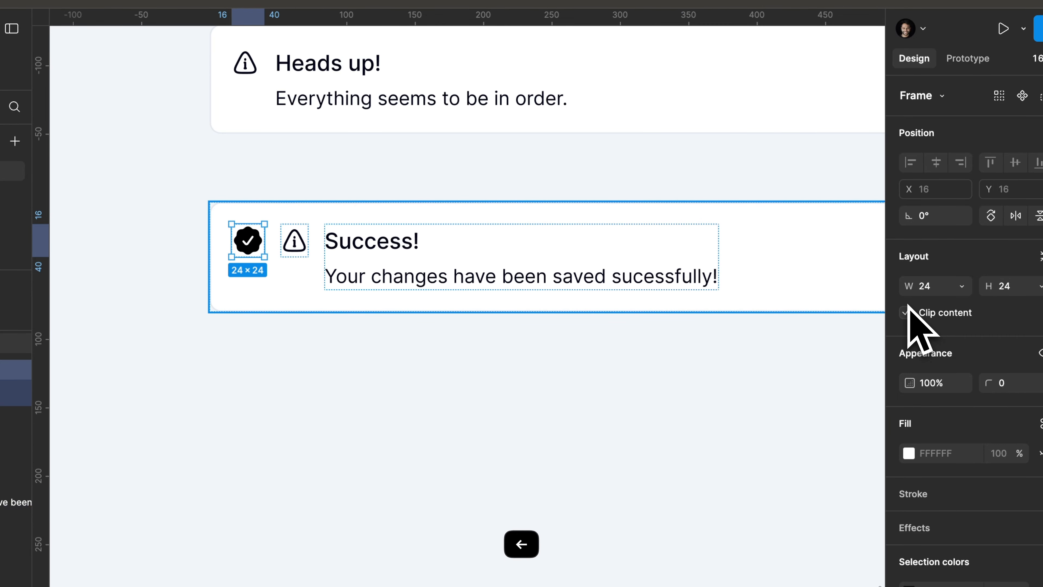
Delete the old triangular info icon from the "Success!" alert.
click(293, 240)
key(BackSpace)
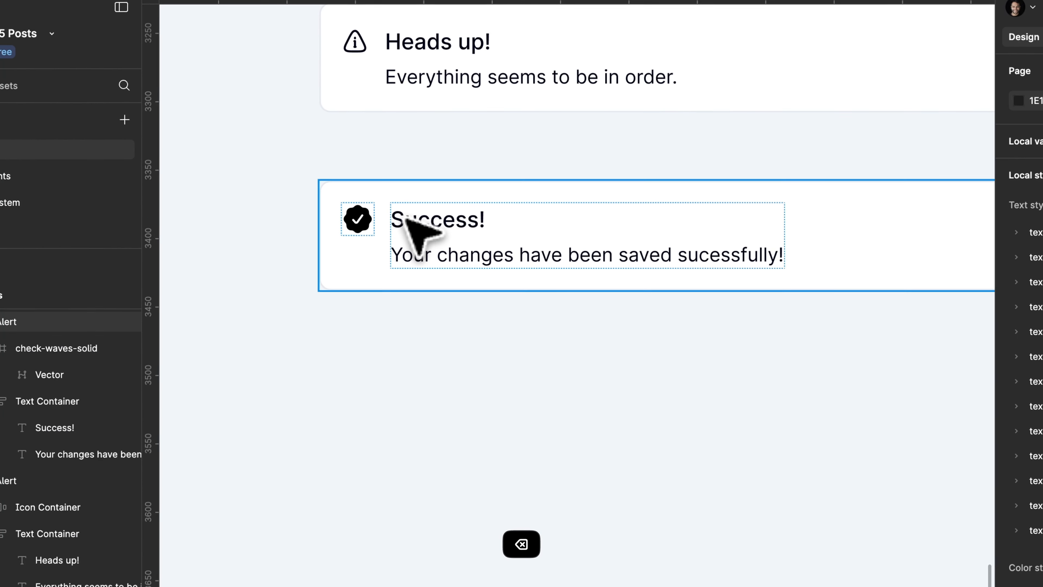
click(361, 267)
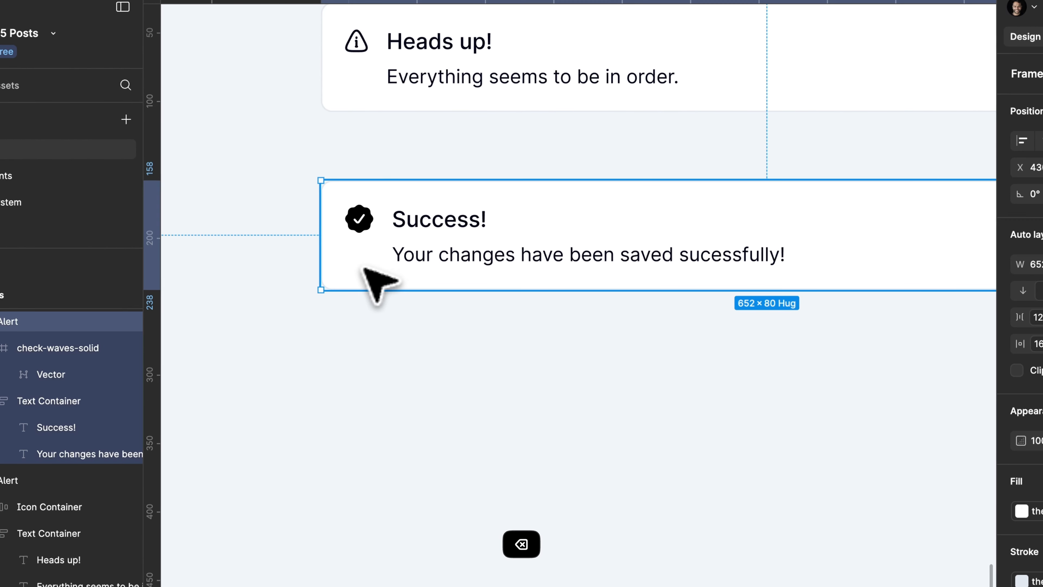
Scale the check icon in the "Success!" alert to 20 × 20.
double_click(407, 217)
click(354, 218)
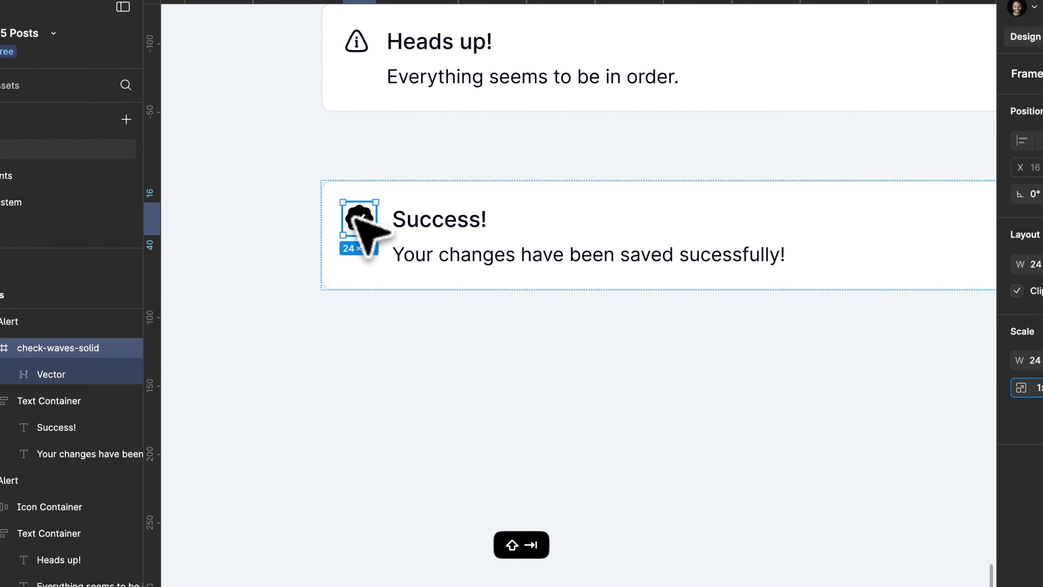
key(Down)
key(Down)
key(Down)
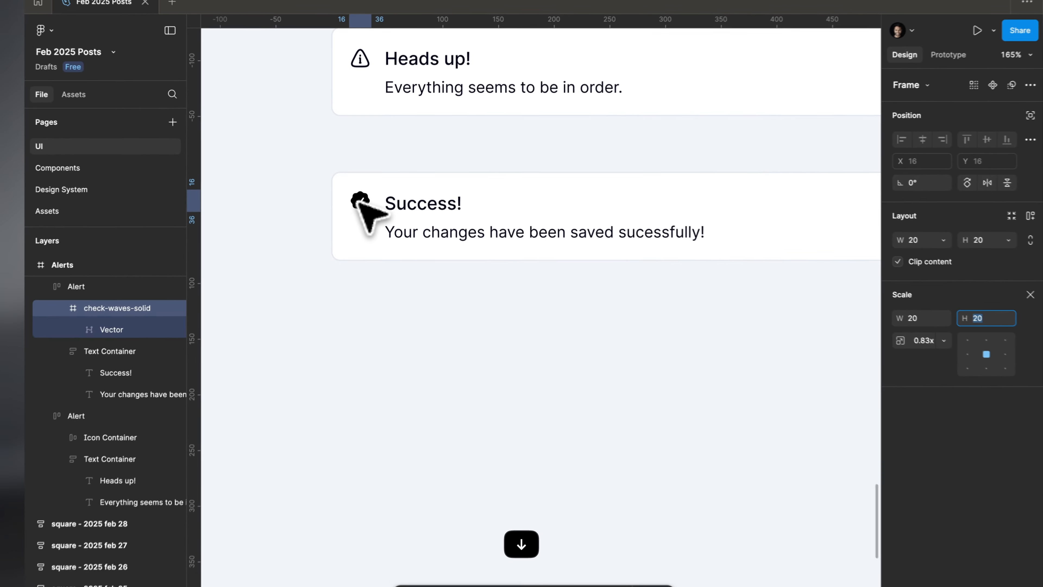
key(Up)
key(Up)
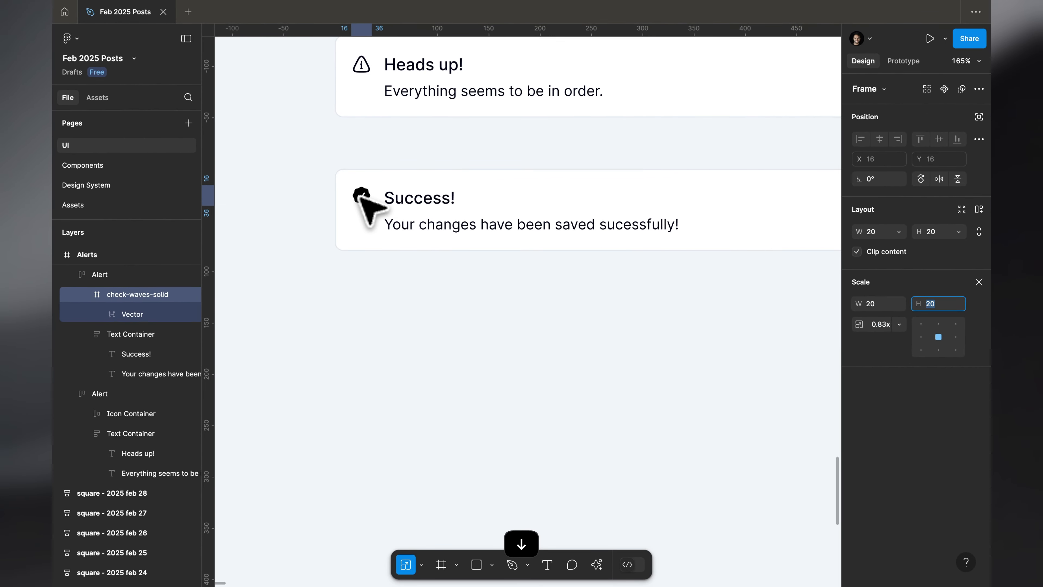
key(v)
key(Escape)
Recolor the black check icon in the "Success!" alert with color/emerald/600.
click(511, 189)
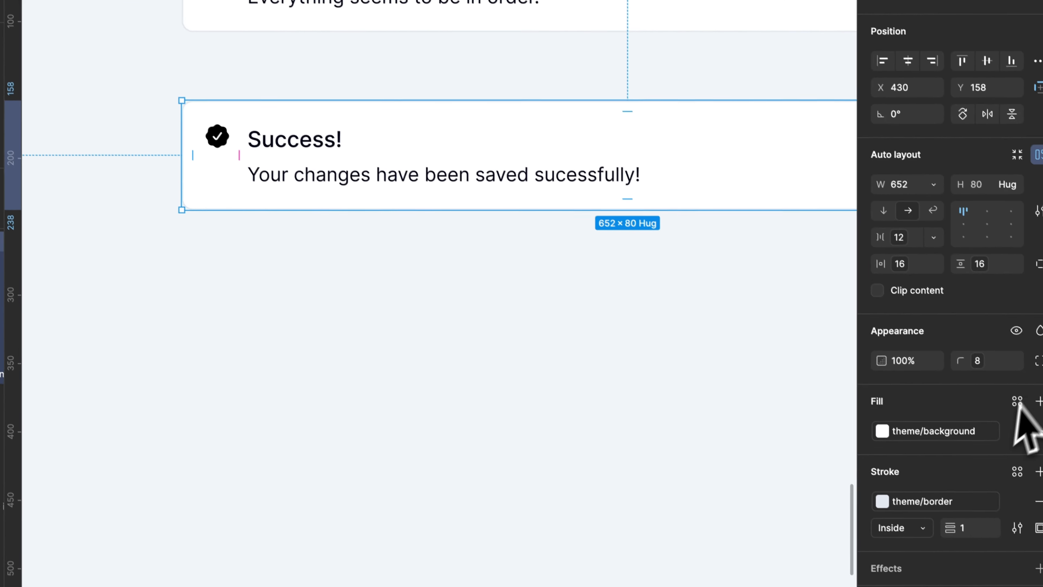
scroll(985, 431, down, 5)
click(1003, 507)
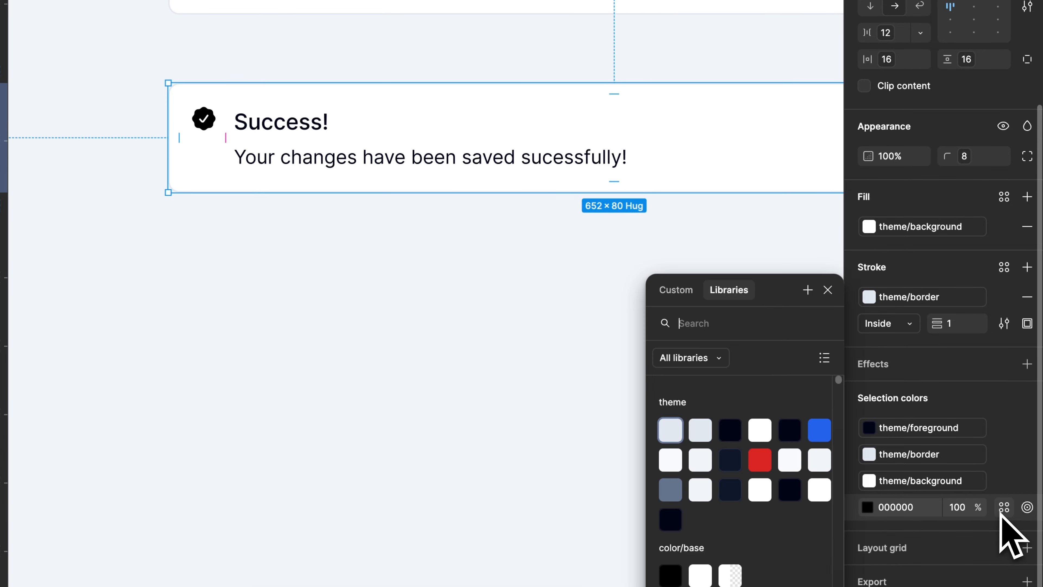
text(emera)
click(760, 580)
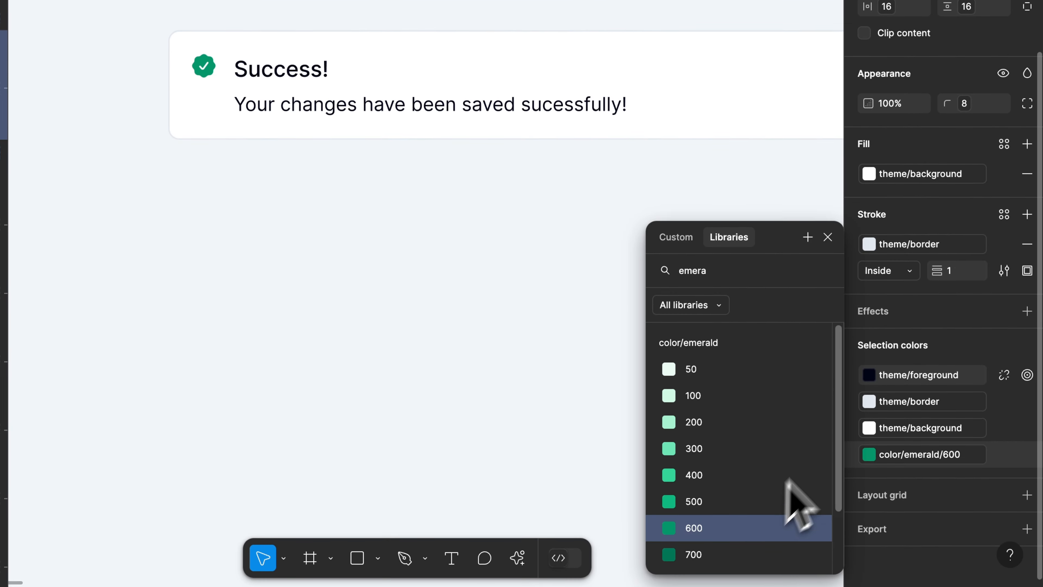
Replace theme/foreground on the "Success!" alert's text with color/emerald/600.
click(924, 369)
text(eme)
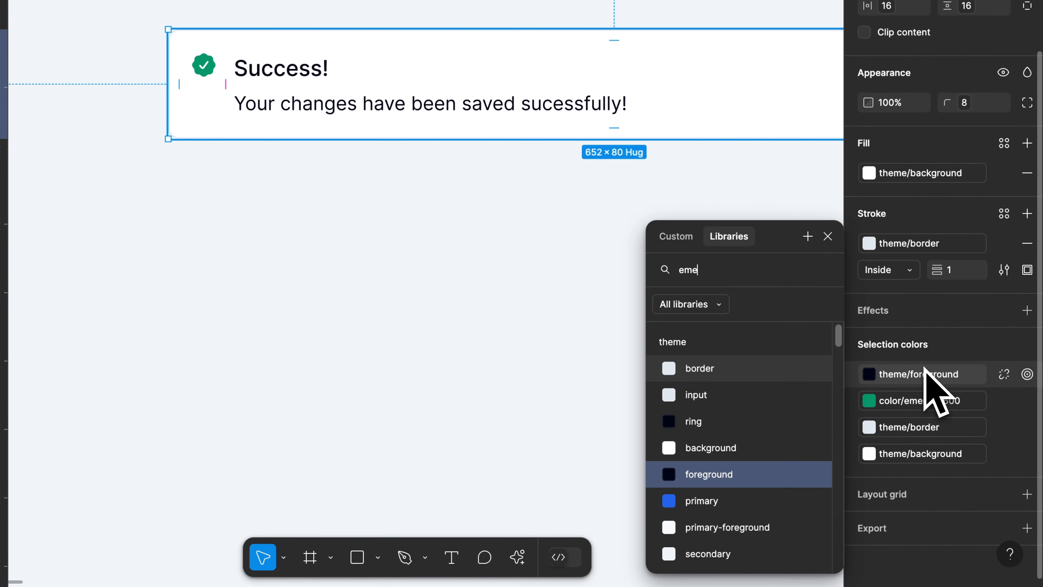
text(ra)
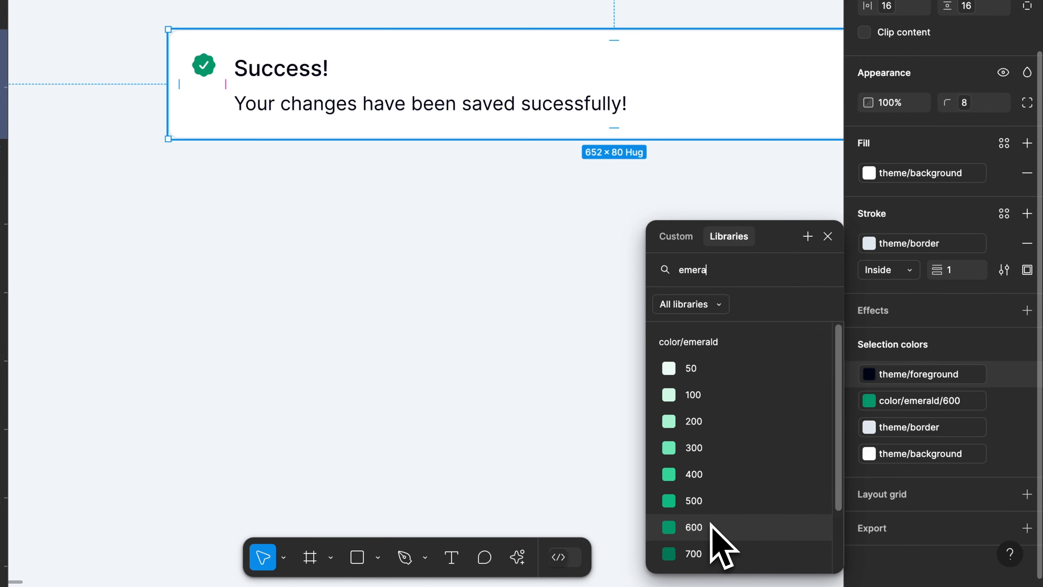
click(724, 547)
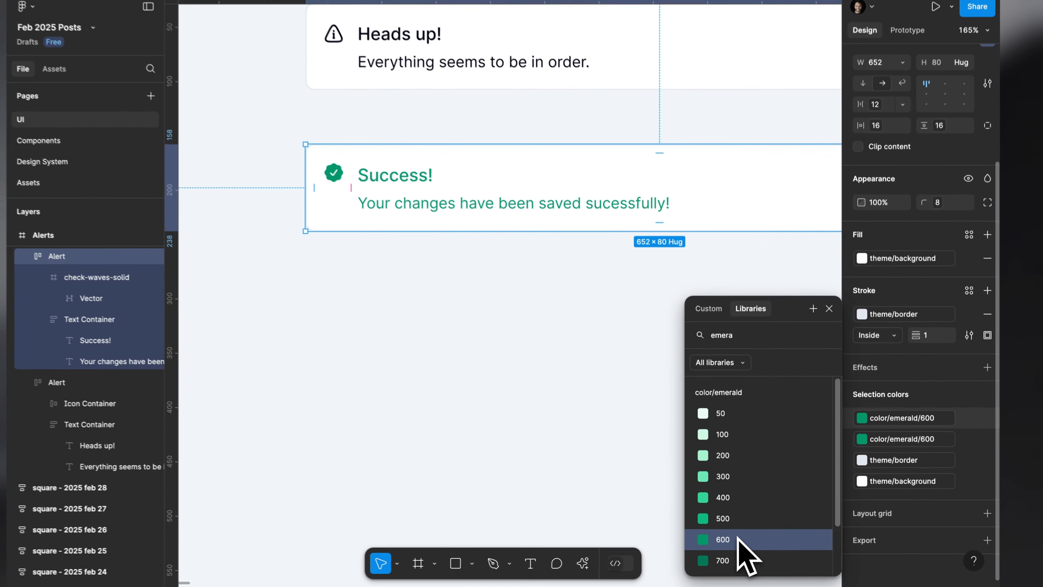
click(685, 92)
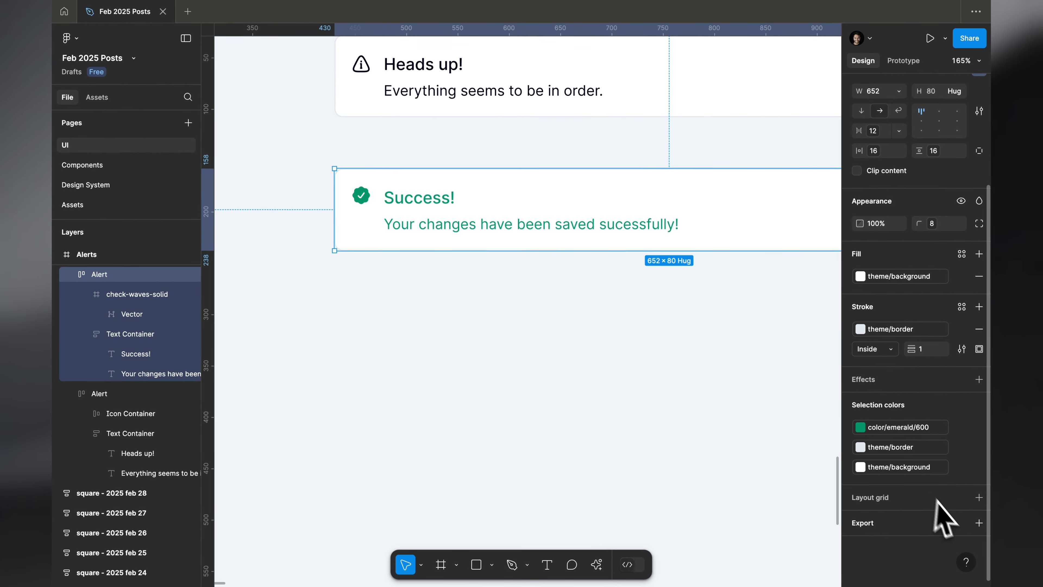
Change the Alerts frame's background fill to color/slate/50.
scroll(463, 186, left, 4)
scroll(464, 186, down, 8)
click(338, 108)
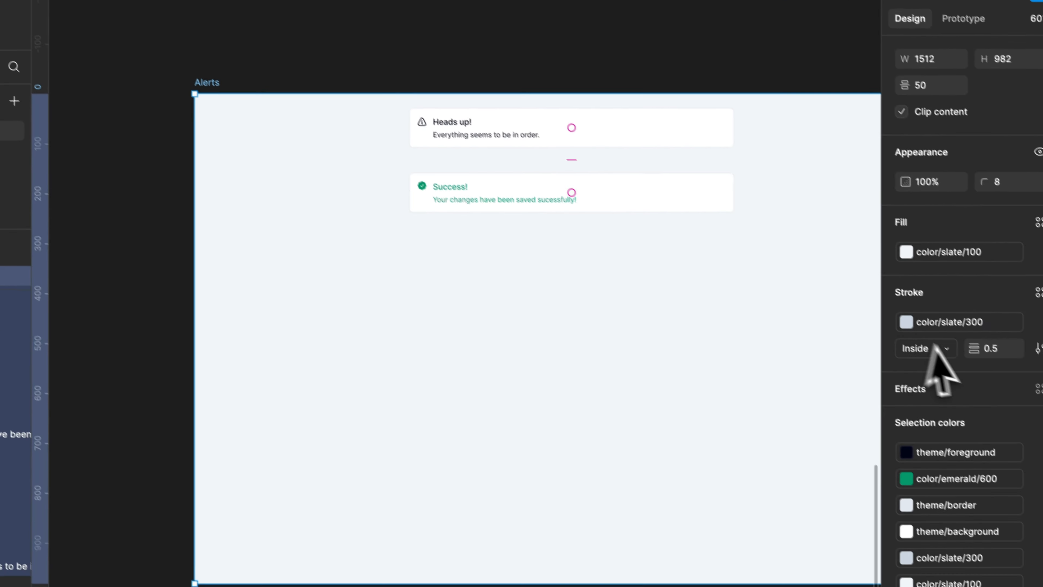
click(957, 250)
click(711, 485)
key(Escape)
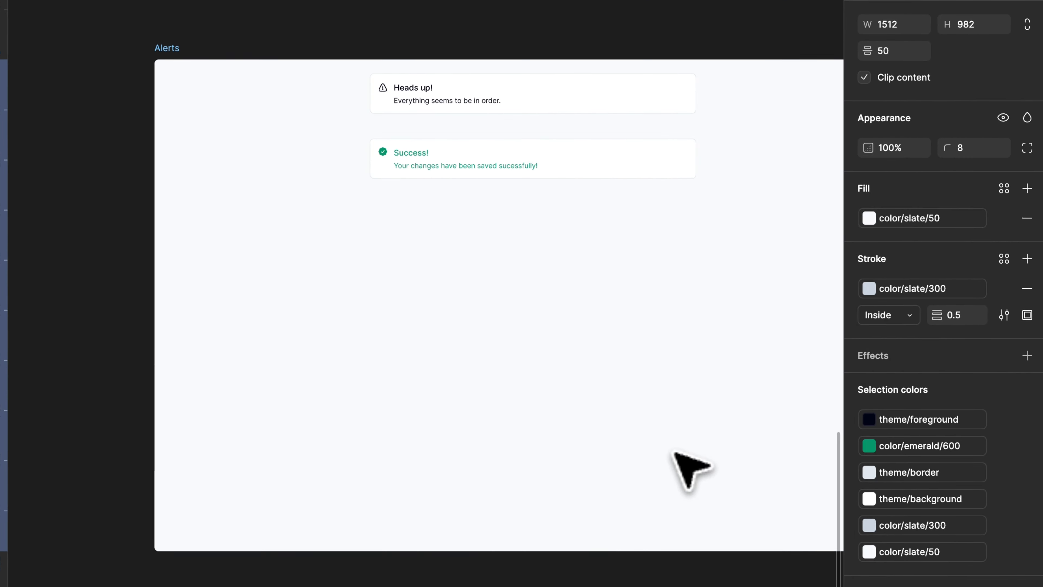
key(Escape)
Set the "Success!" alert's background fill to color/emerald/50.
scroll(624, 212, up, 5)
click(587, 176)
click(887, 297)
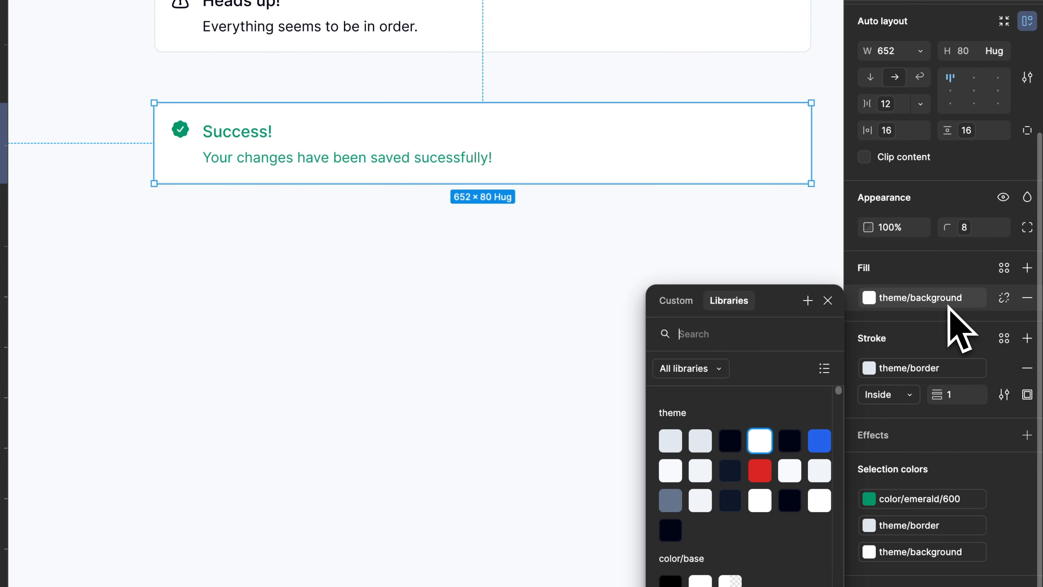
text(emera)
key(Return)
click(569, 263)
click(662, 167)
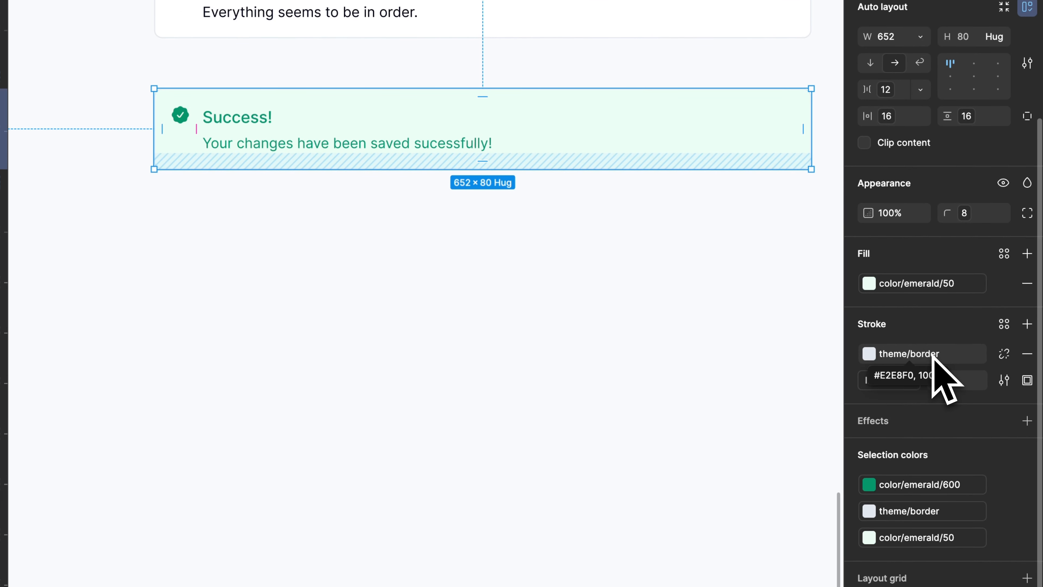
Remove the theme/border stroke from the "Success!" alert.
click(1027, 354)
click(601, 327)
scroll(534, 317, up, 2)
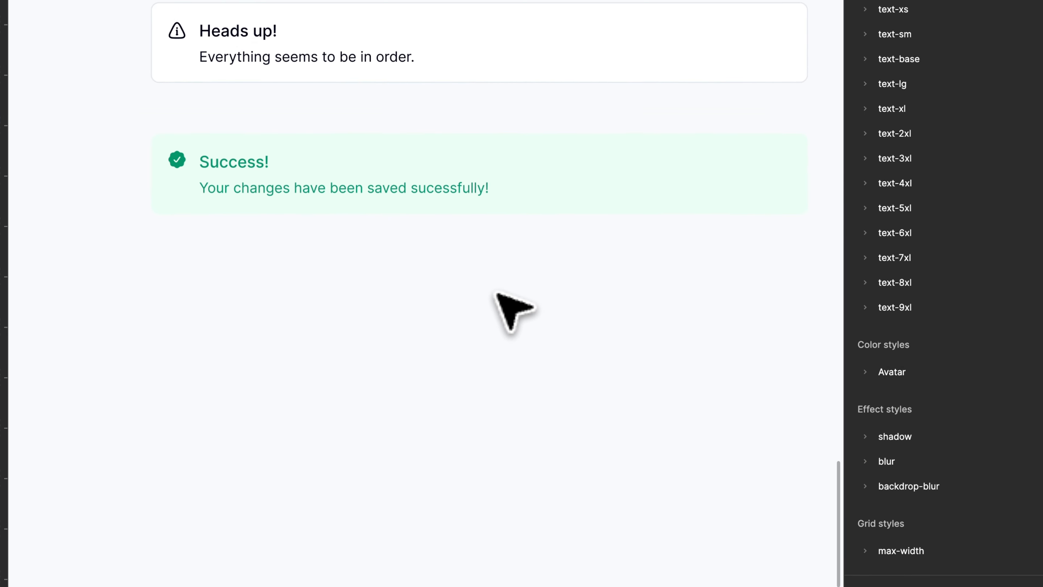
Add a stroke in color/emerald/300 to the "Success!" alert.
click(568, 201)
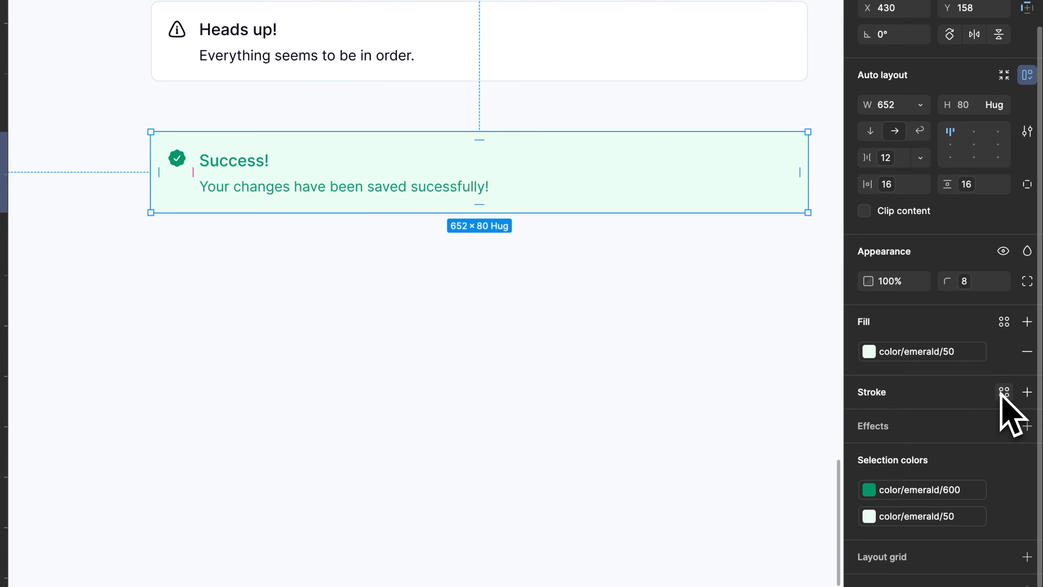
click(1003, 392)
text(emerald)
key(Down)
key(Down)
key(Down)
key(Return)
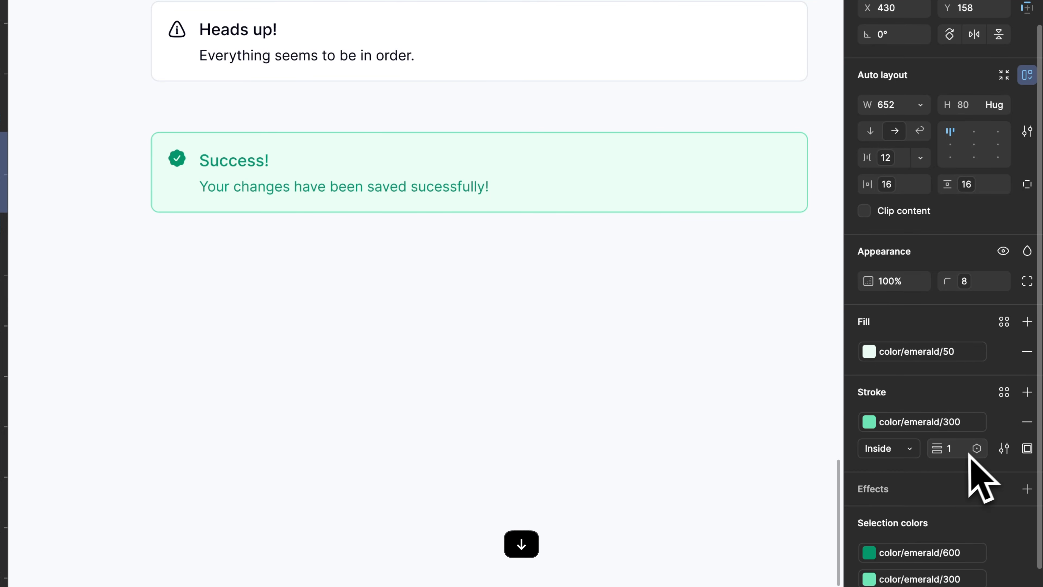
key(Escape)
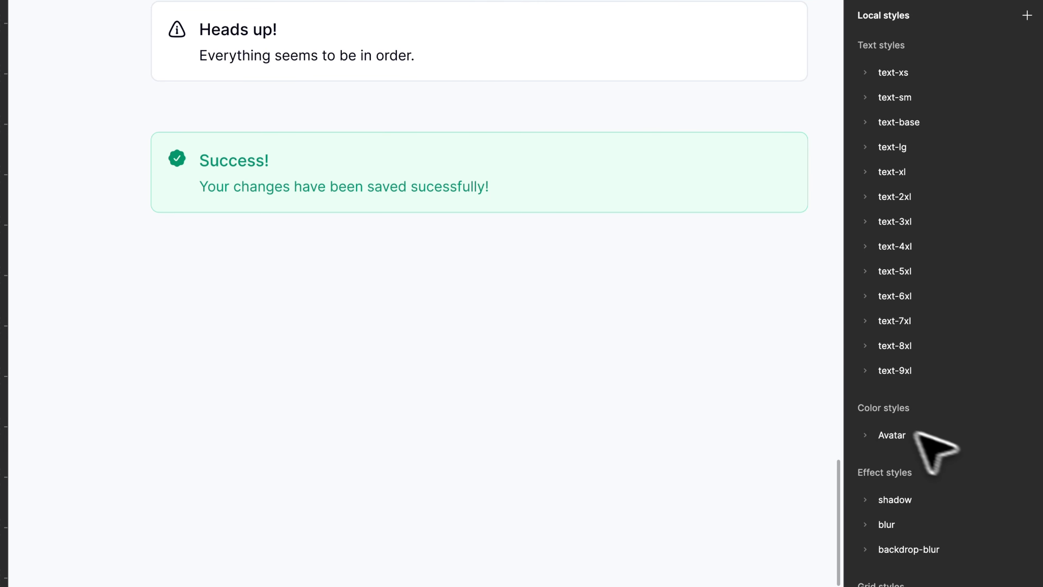
Hide the interface panels and review the two alerts on the canvas.
key(super+backslash)
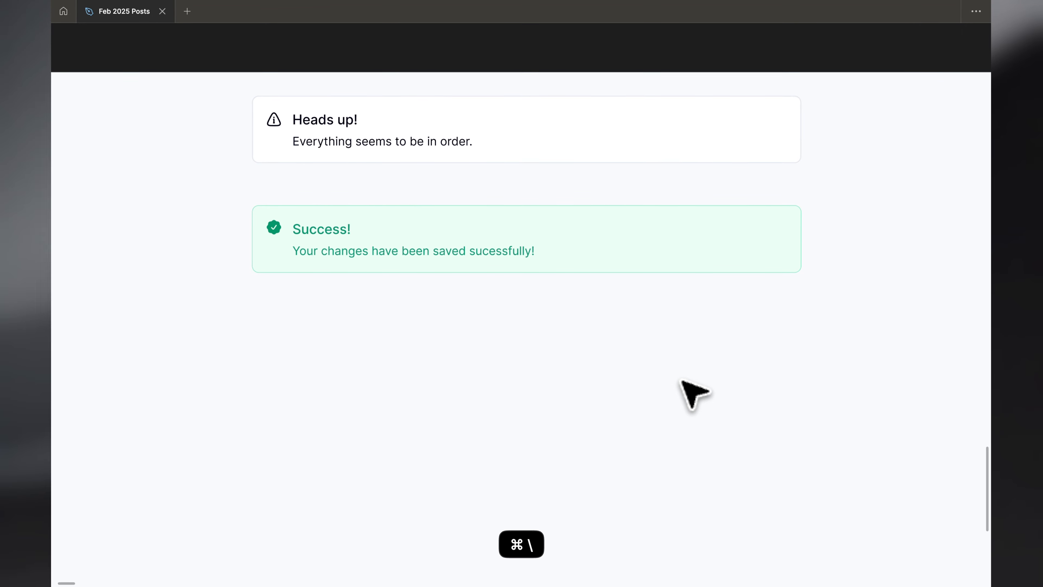
scroll(682, 380, left, 2)
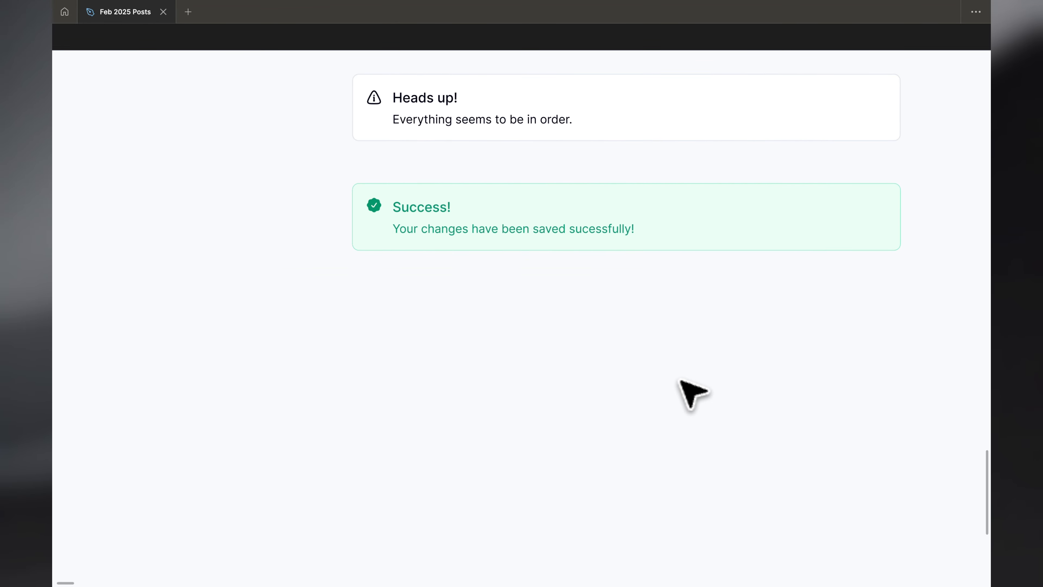
scroll(488, 264, up, 2)
scroll(487, 262, right, 1)
double_click(390, 219)
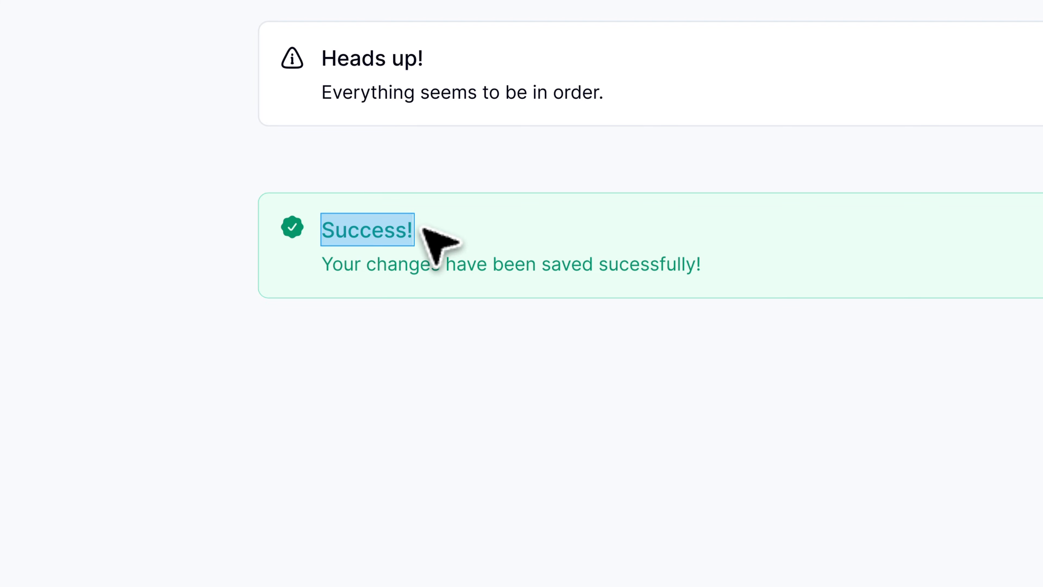
key(Escape)
key(Escape)
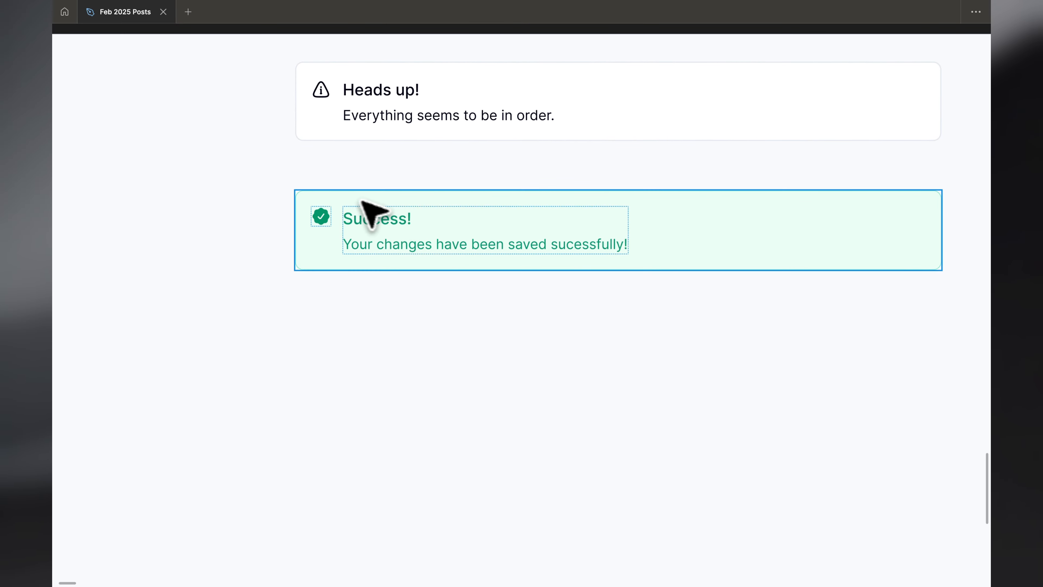
Detach the text style of the "Success!" title and set its line height to 20.
click(349, 223)
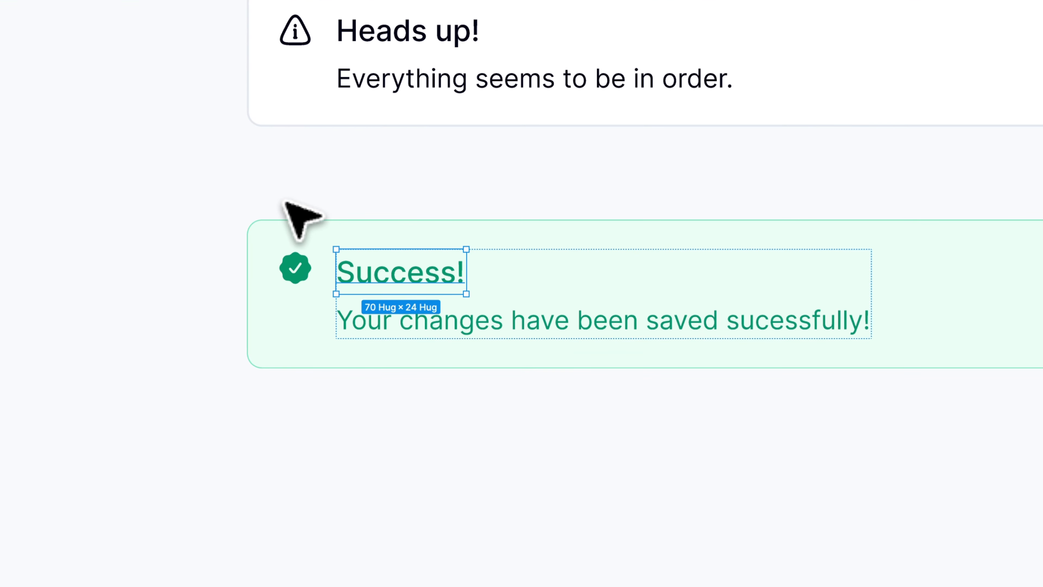
key(super+backslash)
click(1028, 324)
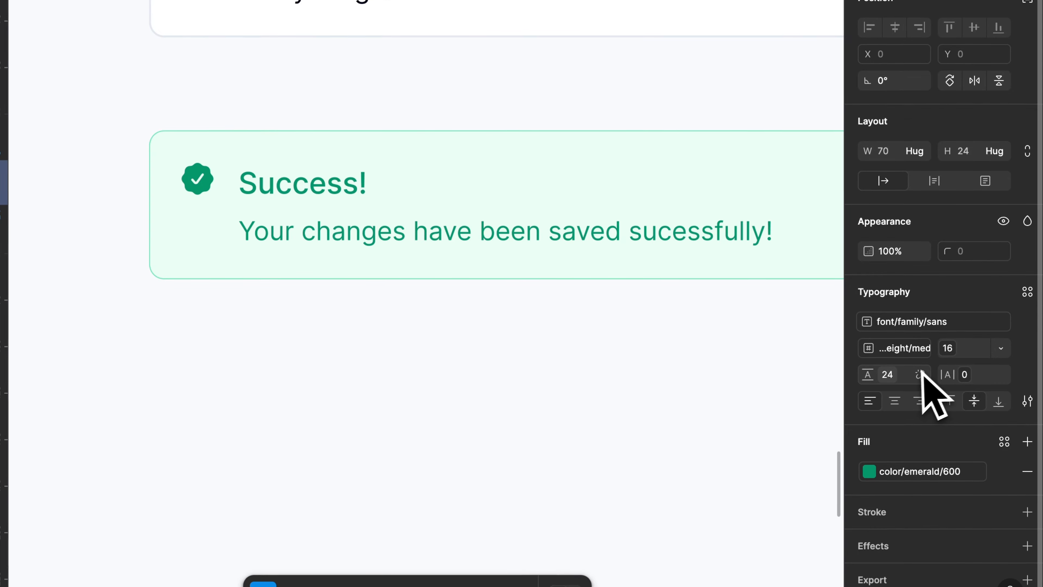
text(21)
key(Return)
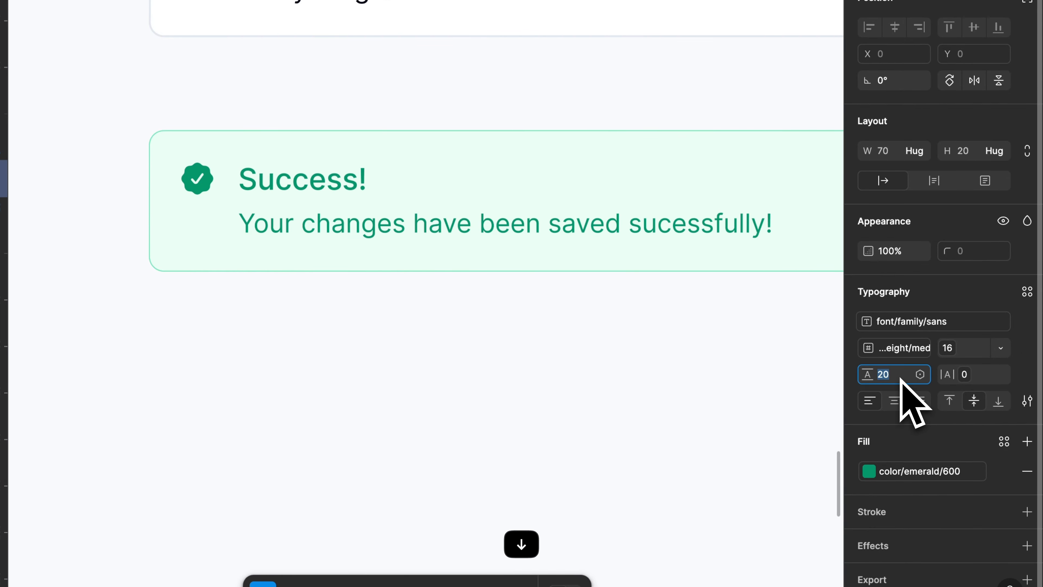
click(389, 365)
Duplicate the "Success!" alert directly below the original and tighten the spacing between the alerts, with the interface panels hidden.
key(super+backslash)
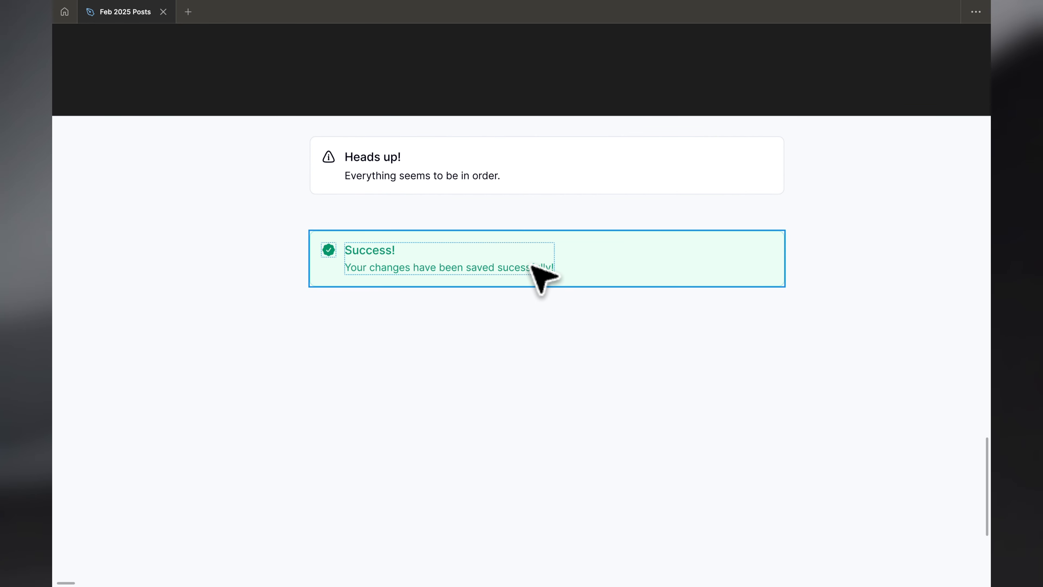
drag(531, 265, 579, 312)
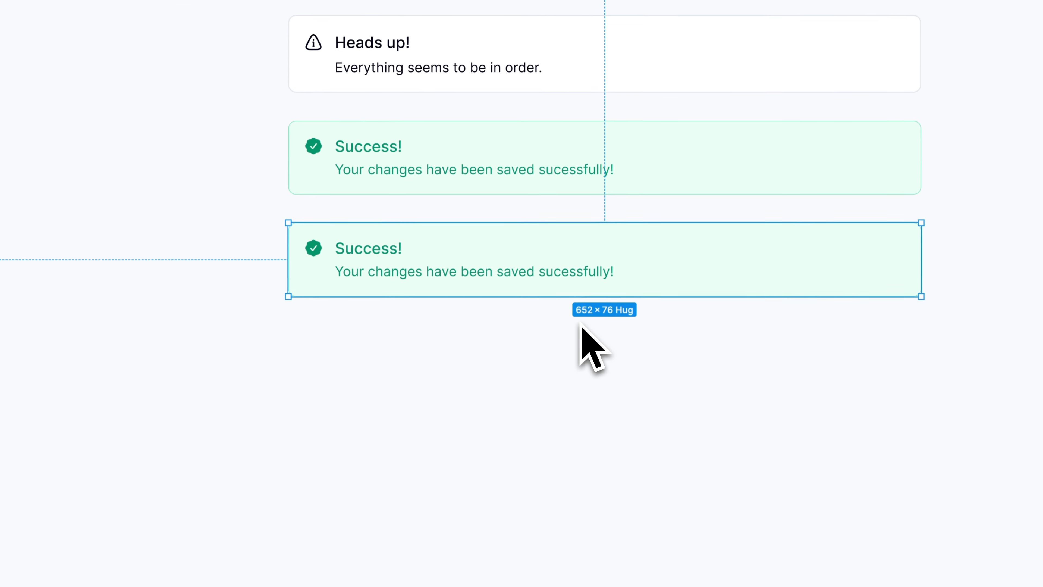
Change the duplicated alert's title to "Error!" and its message to "There was a problem processing your request!".
scroll(579, 323, up, 2)
super+click(344, 233)
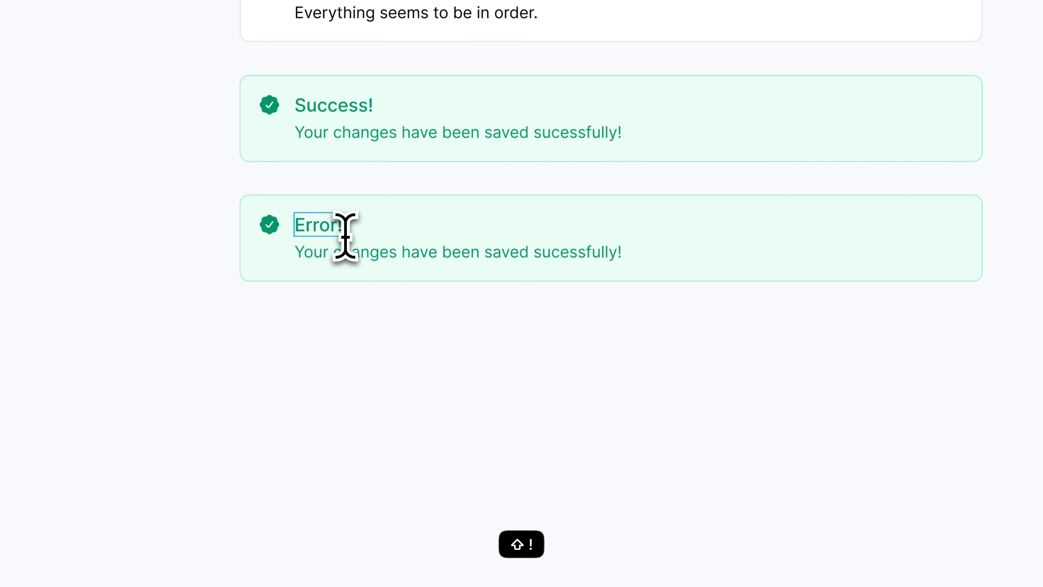
double_click(353, 253)
key(super+a)
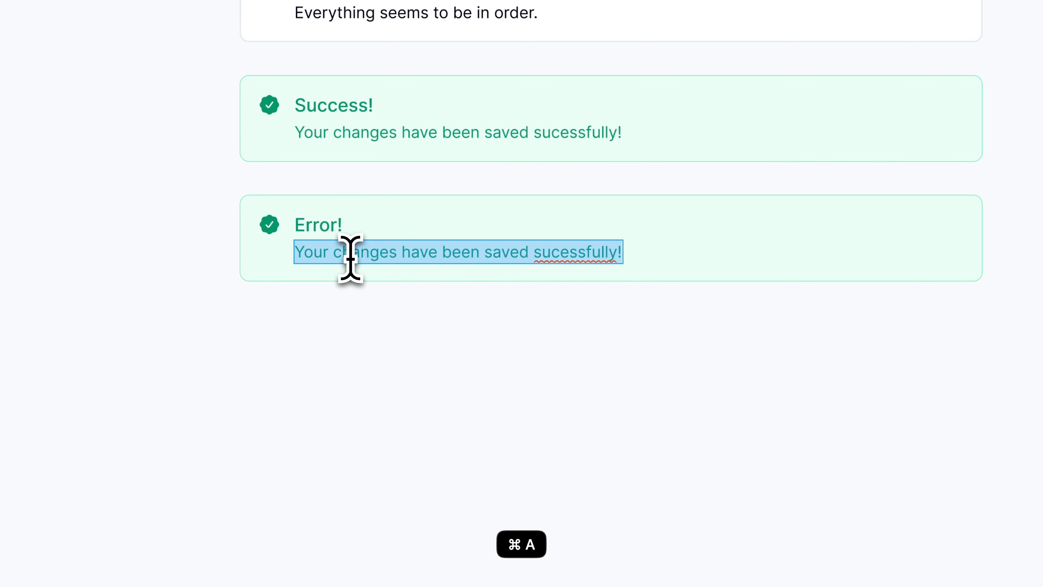
text(There was)
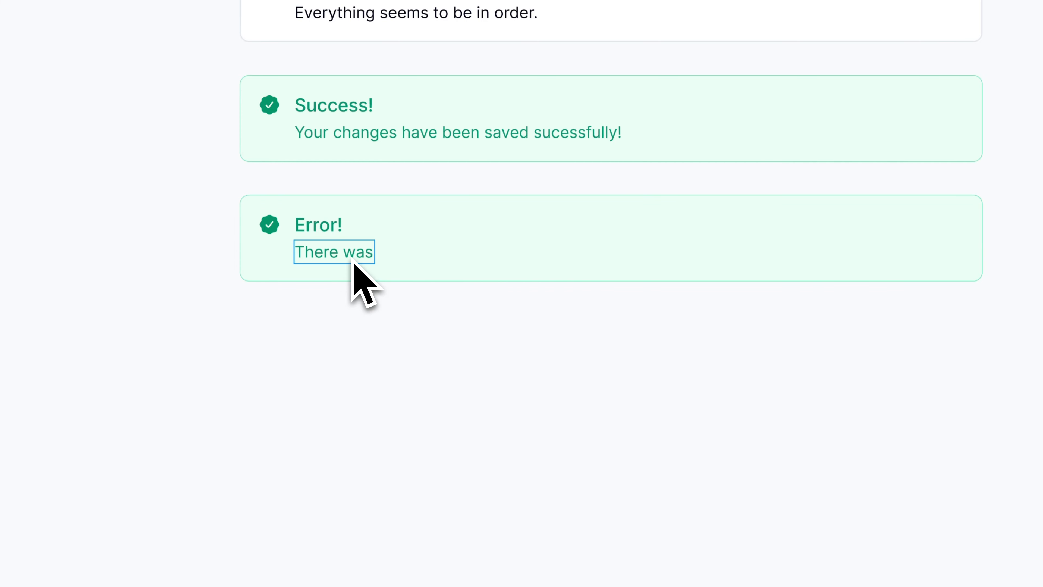
text( a problem processing your request!)
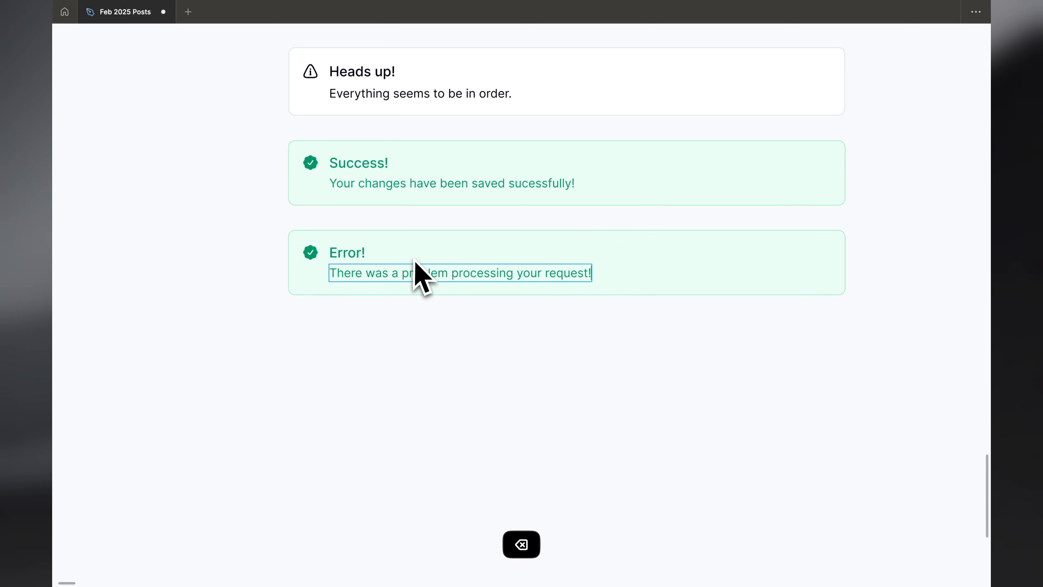
key(Escape)
key(Escape)
Recolor the "Error!" alert with color/red/600 for text and icon, color/red/300 for the stroke and color/red/50 for the fill.
key(super+backslash)
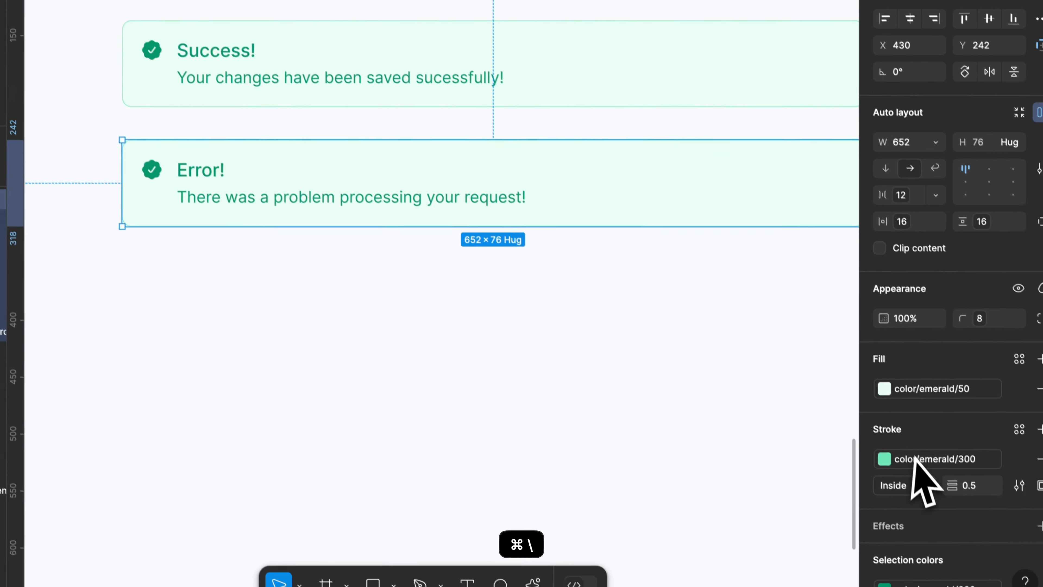
scroll(913, 456, down, 5)
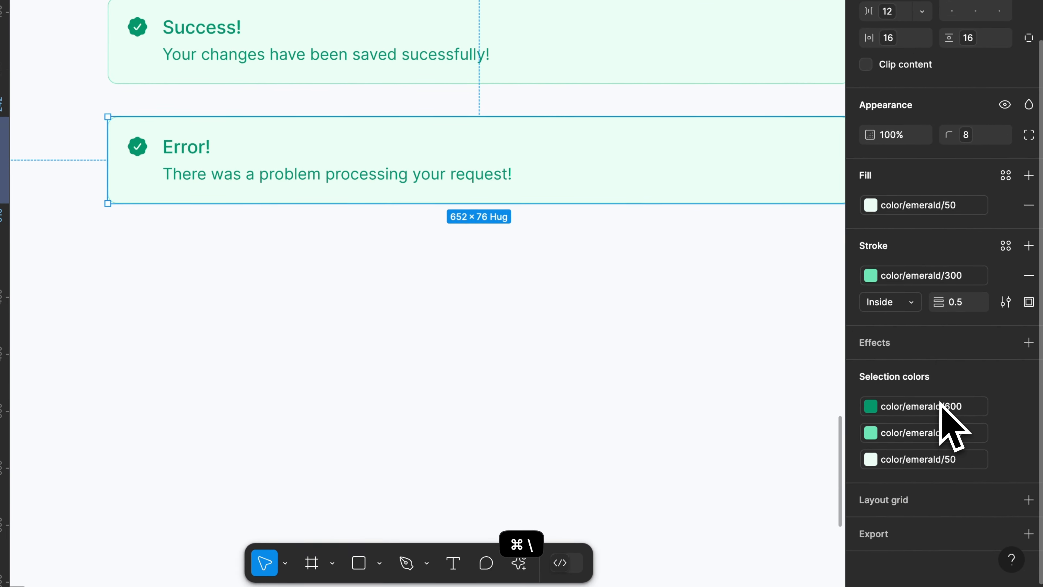
click(937, 430)
text(red)
click(739, 530)
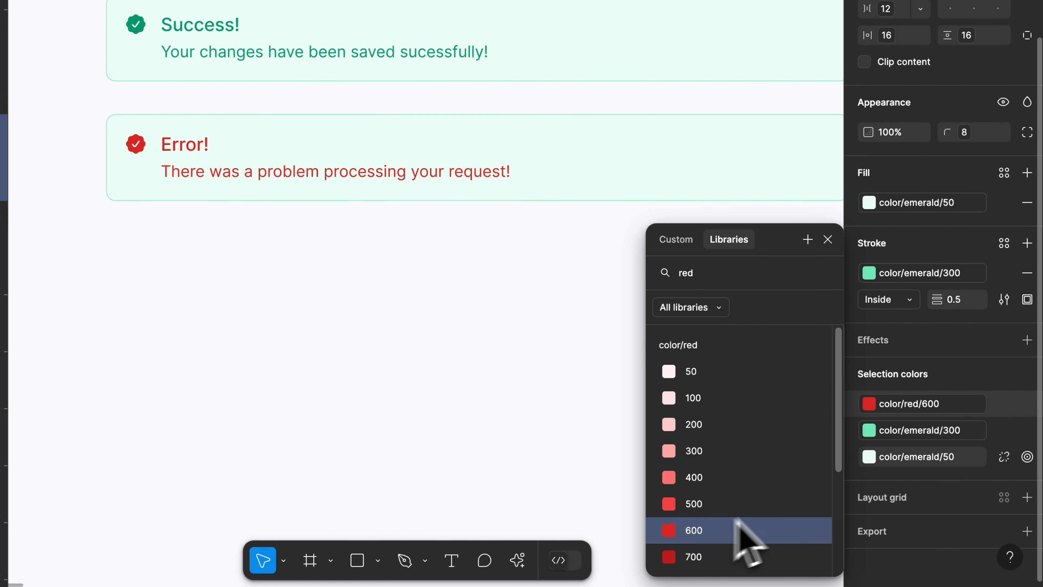
click(957, 436)
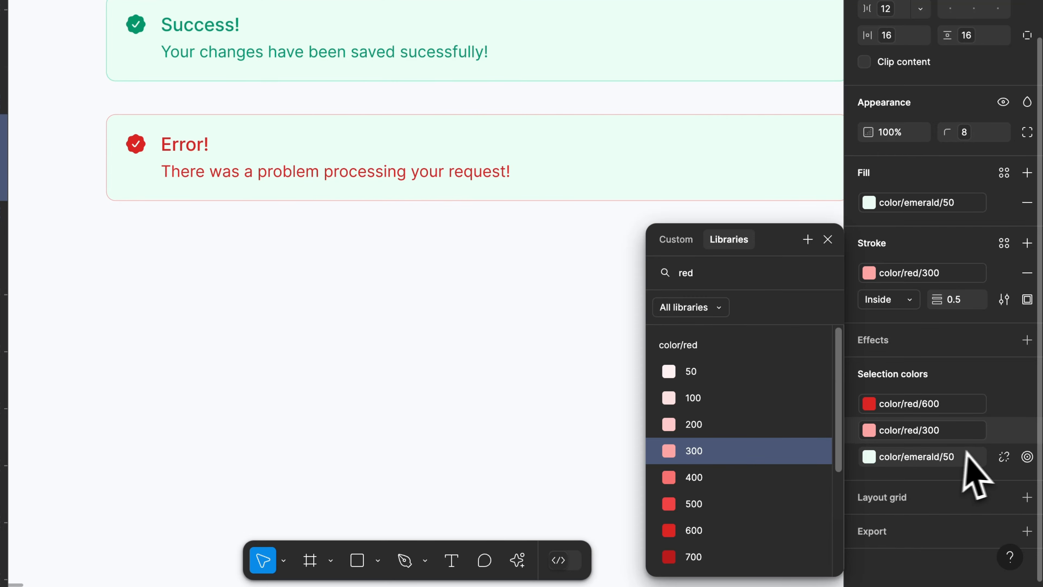
key(BackSpace)
click(472, 324)
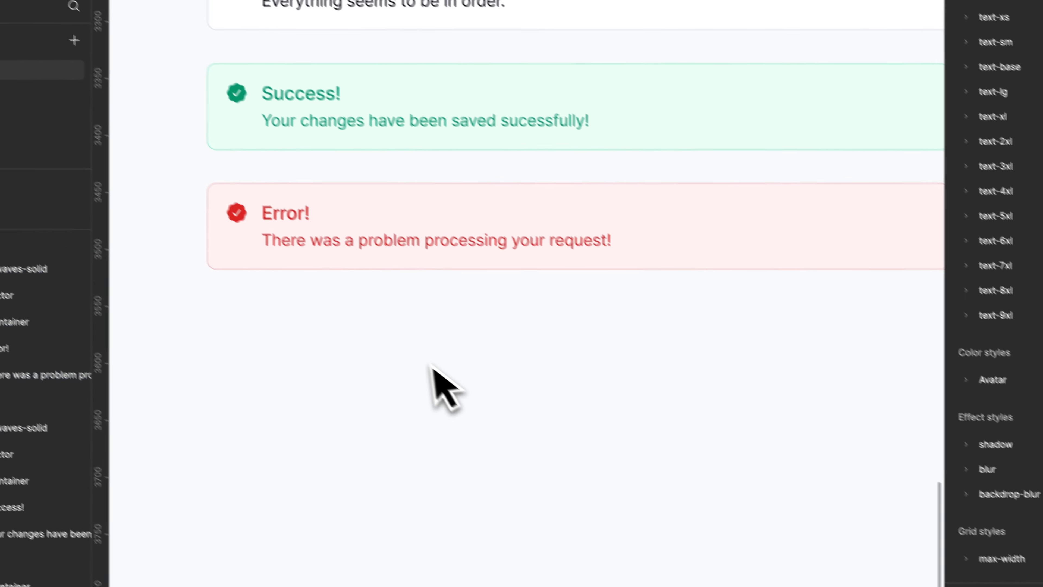
Search MynaUI Icons for "x" and insert the x-hexagon-solid icon into the "Error!" alert, closing the plugin.
key(super+slash)
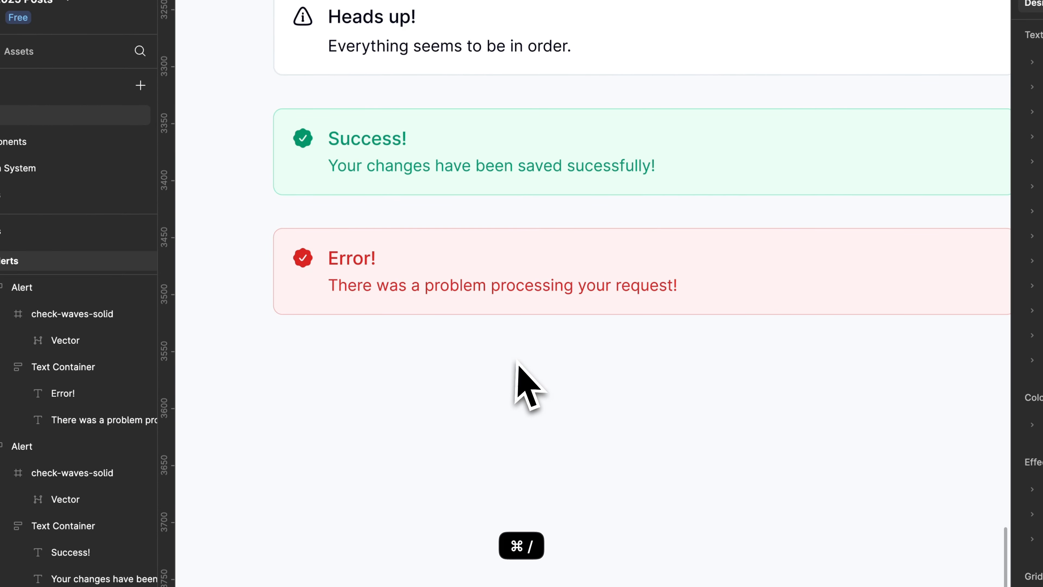
key(Return)
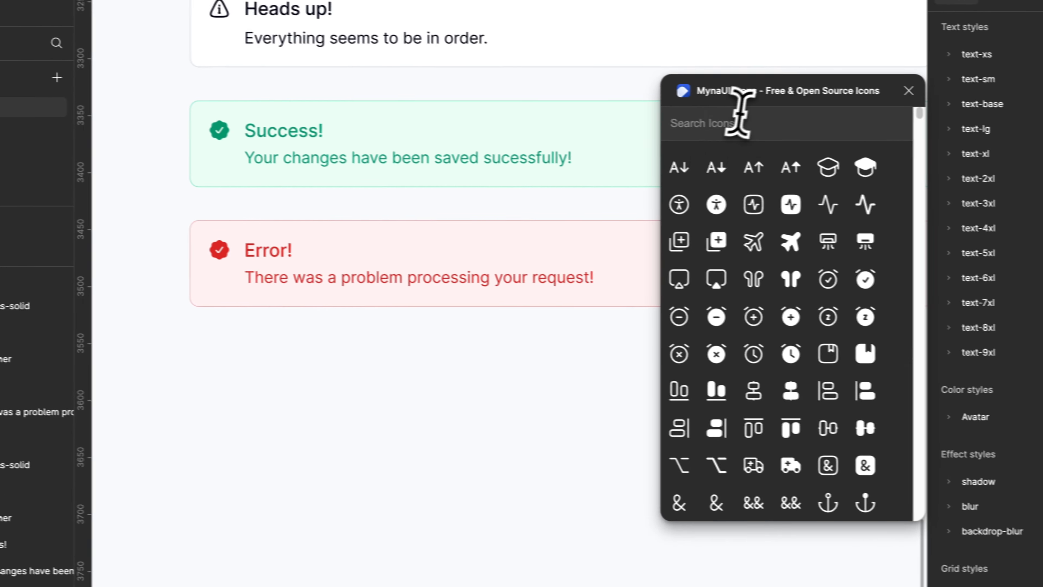
click(840, 127)
text(c)
key(BackSpace)
text(x)
scroll(908, 318, down, 5)
scroll(772, 320, down, 10)
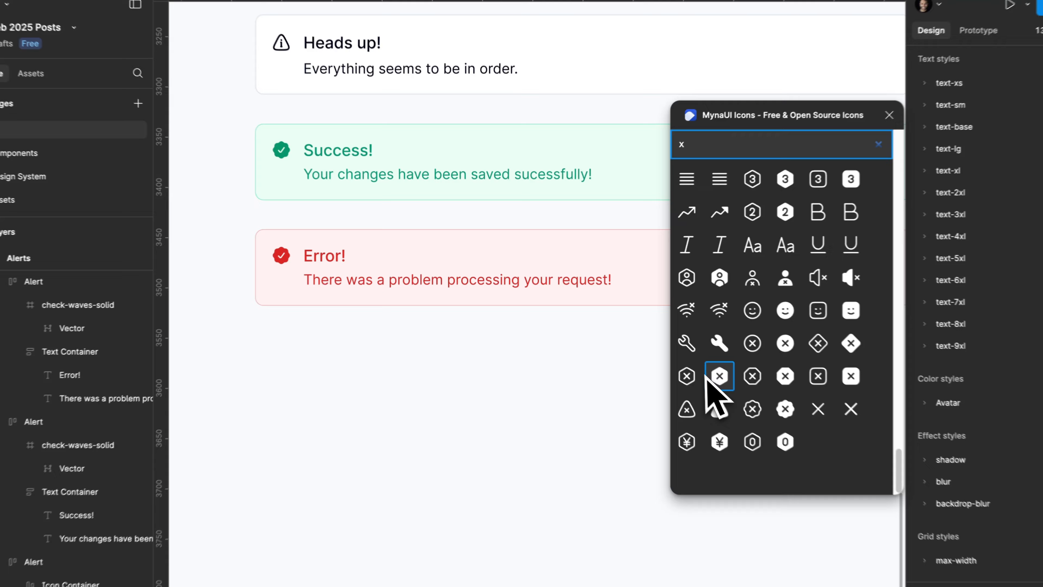
drag(683, 354, 312, 288)
click(887, 129)
Move the x-hexagon icon ahead of the "Error!" text and delete the old check icon.
key(Left)
key(Left)
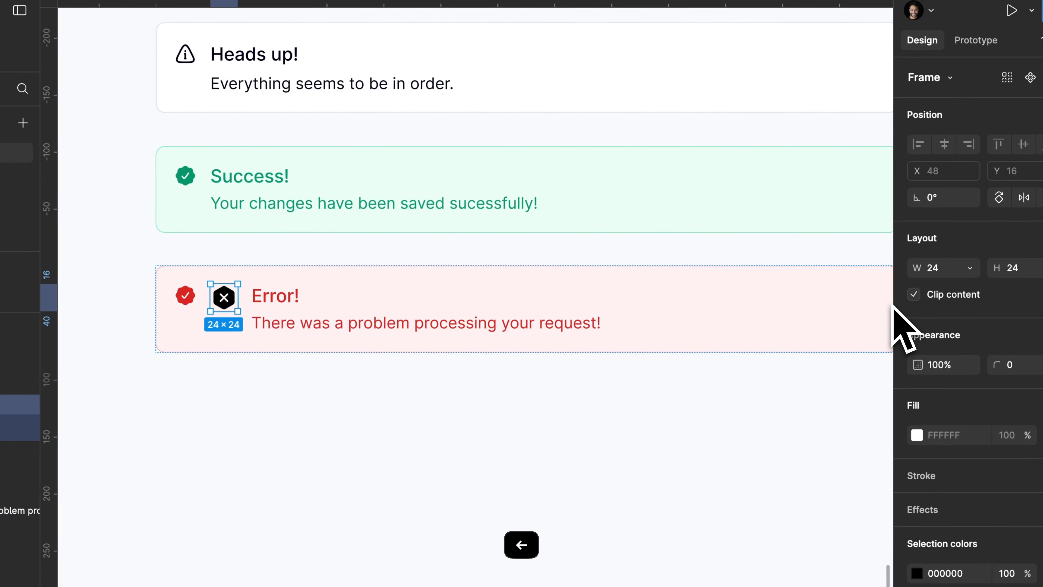
key(Tab)
key(BackSpace)
Scale the x-hexagon icon down slightly with the Scale tool to suit the "Error!" title.
super+click(254, 297)
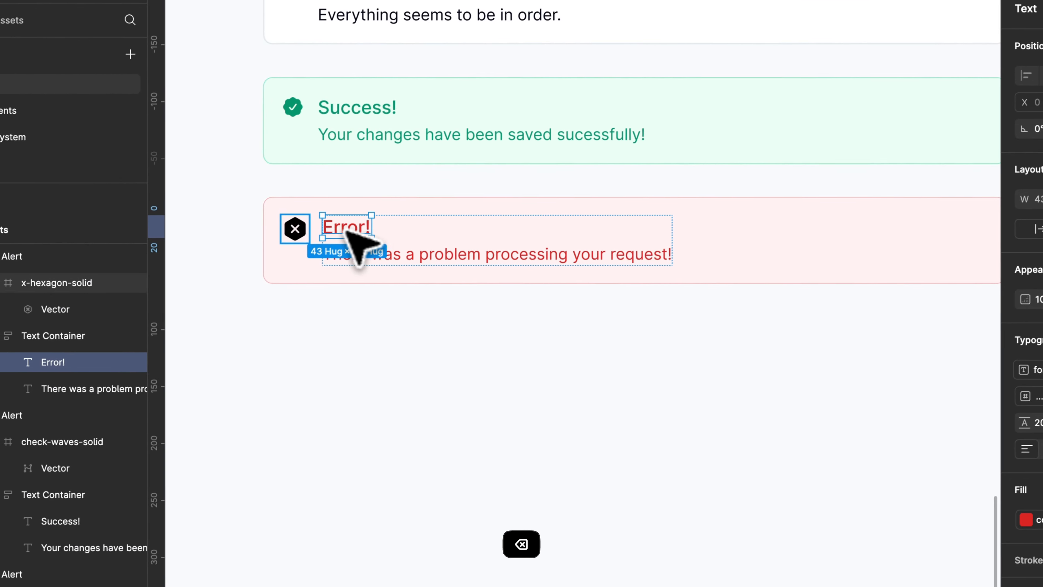
click(188, 297)
key(k)
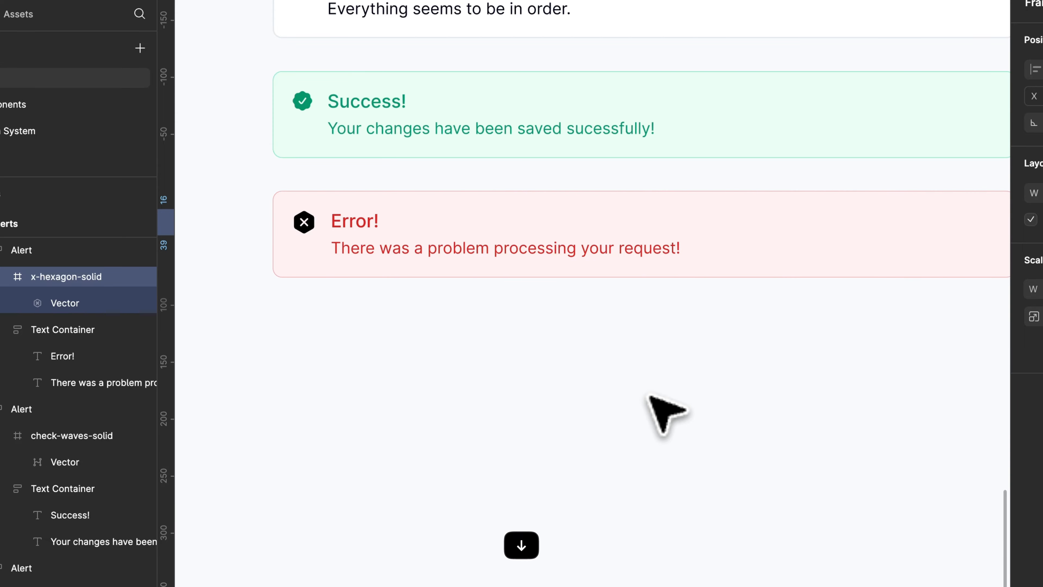
key(v)
click(247, 204)
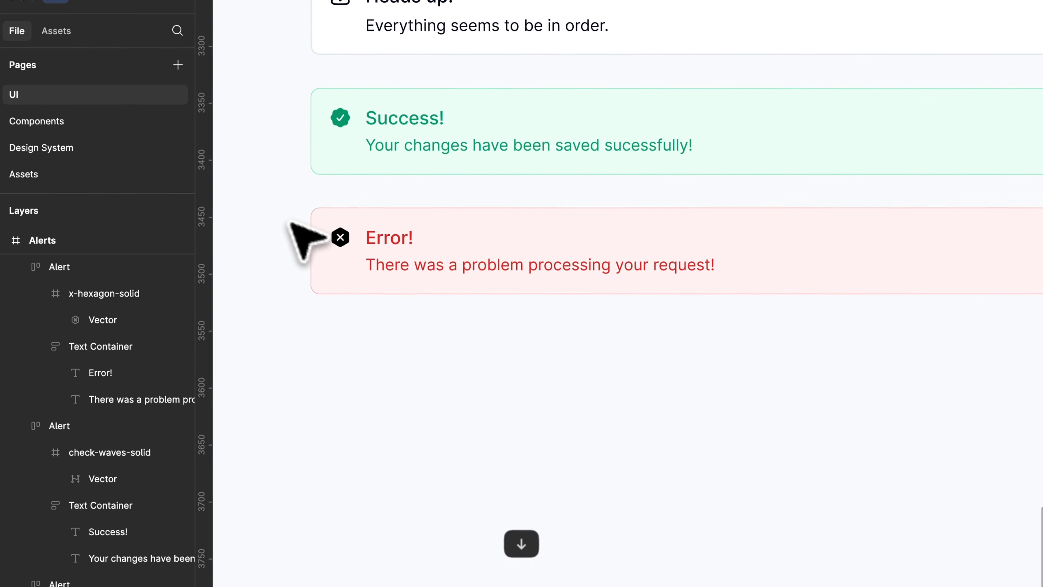
Replace the black of the "Error!" alert's icon with color/red/600.
scroll(247, 202, up, 5)
click(317, 233)
scroll(938, 473, down, 5)
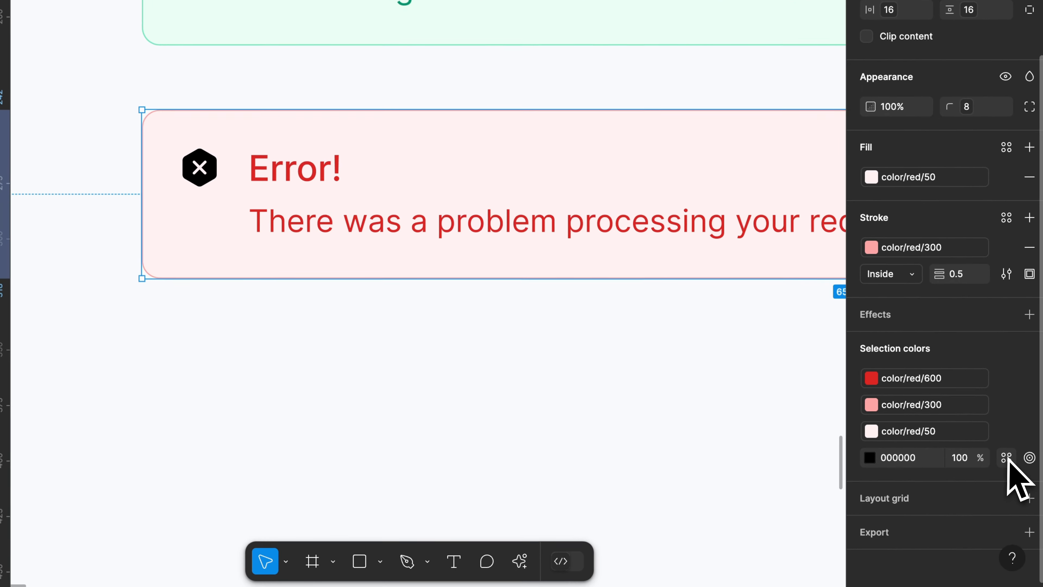
click(1007, 458)
click(719, 527)
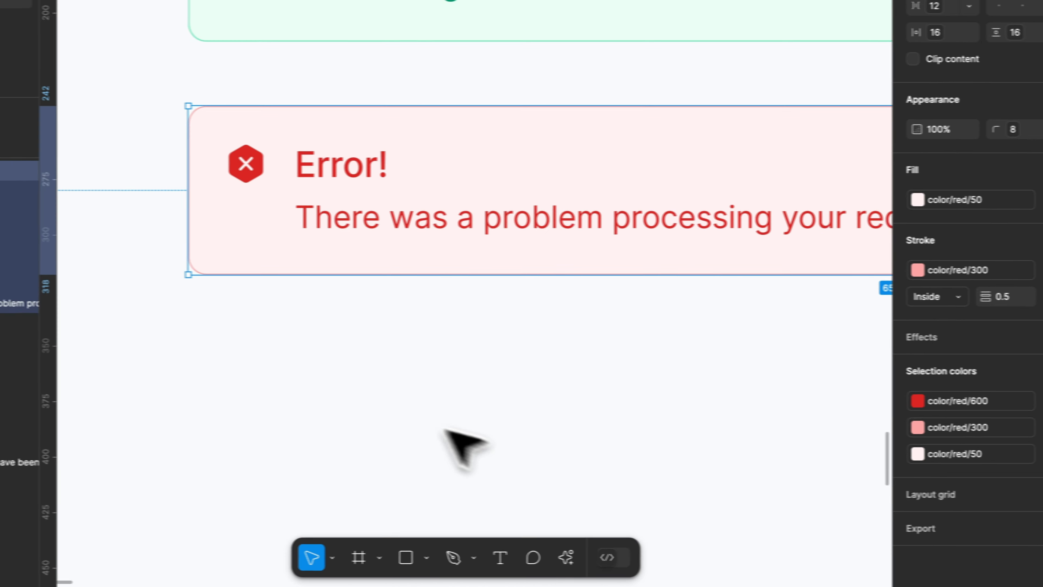
click(269, 357)
Hide the interface panels and review the "Heads up!", "Success!" and "Error!" alerts together.
scroll(267, 354, down, 5)
scroll(283, 329, right, 3)
key(super+backslash)
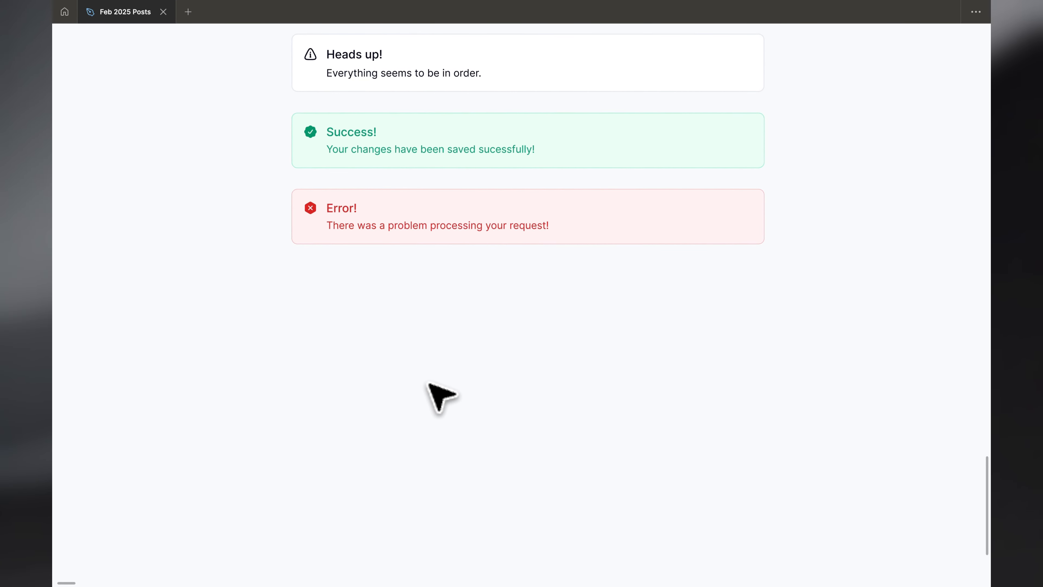
scroll(510, 230, up, 3)
scroll(526, 244, down, 3)
scroll(526, 244, up, 2)
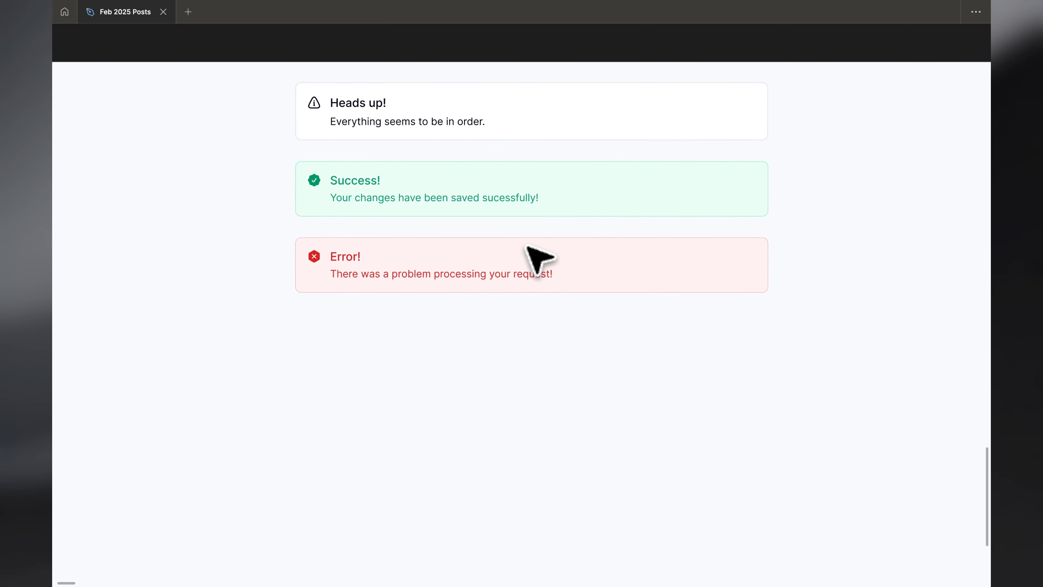
scroll(530, 239, left, 1)
scroll(531, 239, up, 1)
scroll(533, 238, down, 1)
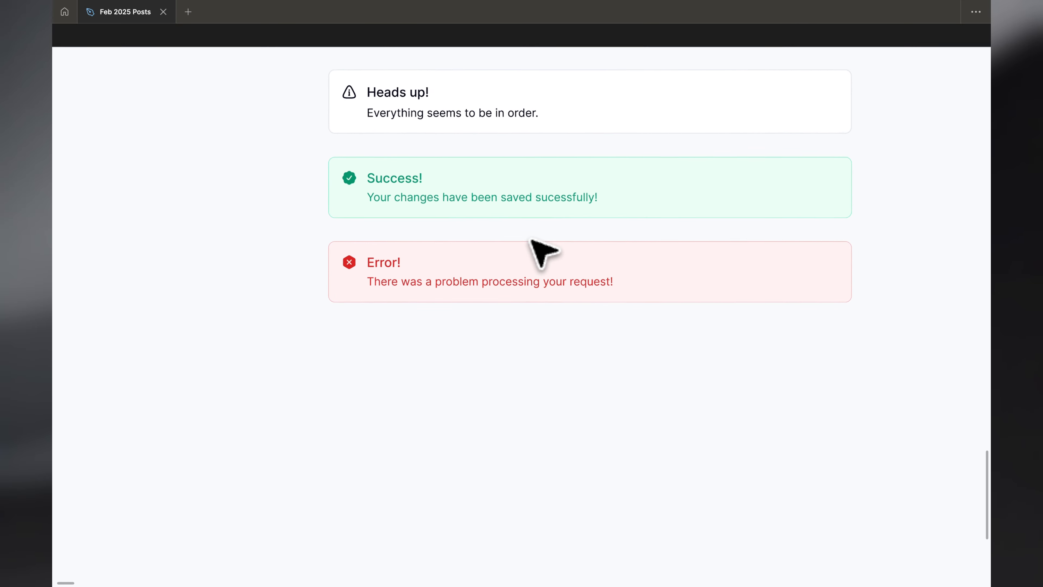
Duplicate the "Error!" alert directly below with a 29 px gap and retitle the copy "Warning!".
drag(645, 276, 686, 366)
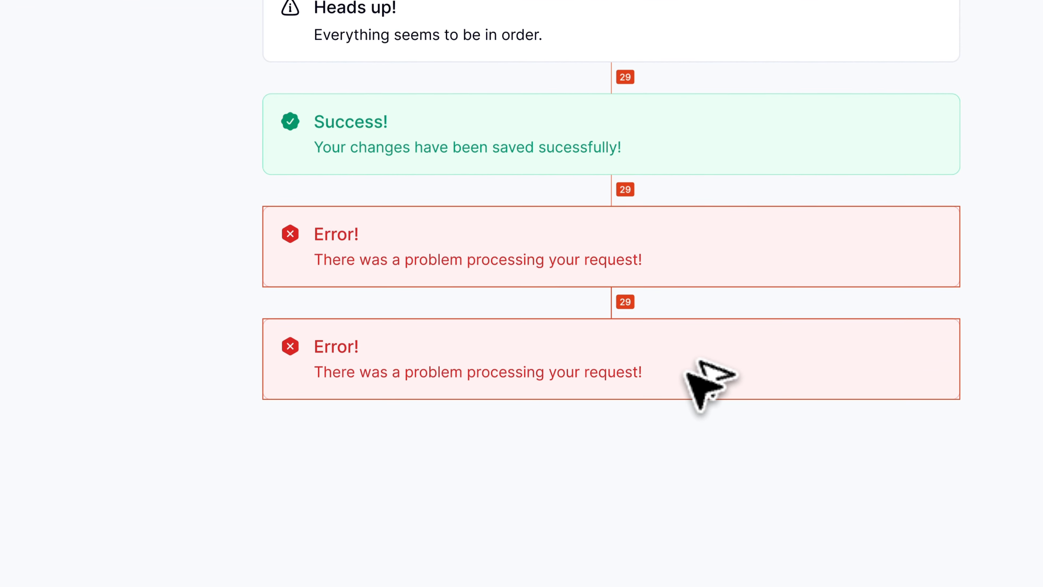
scroll(686, 376, down, 2)
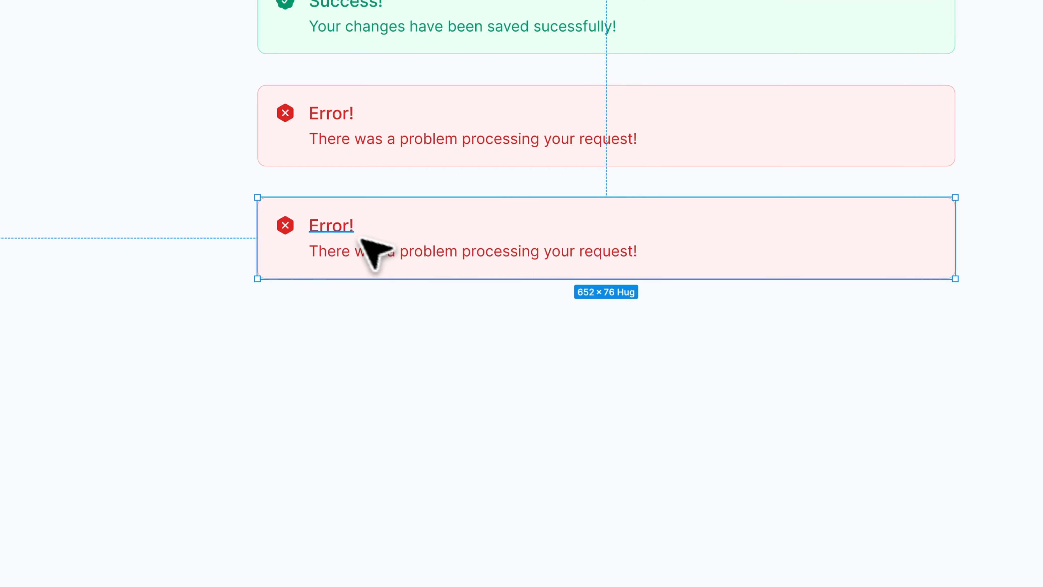
double_click(342, 233)
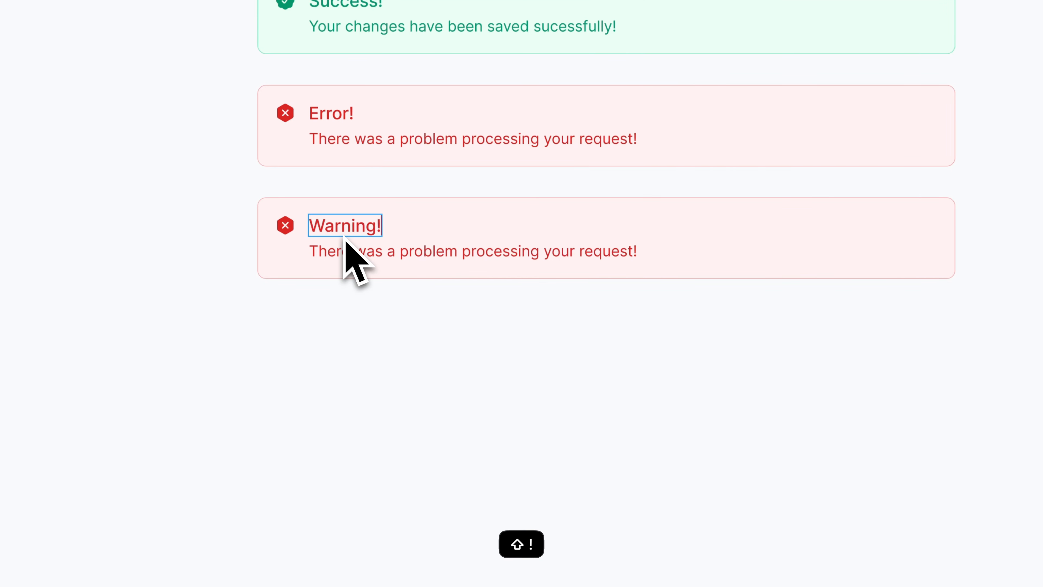
Set the "Warning!" alert's message to "Your account is about to expire. Please renew your subscription.".
key(super+a)
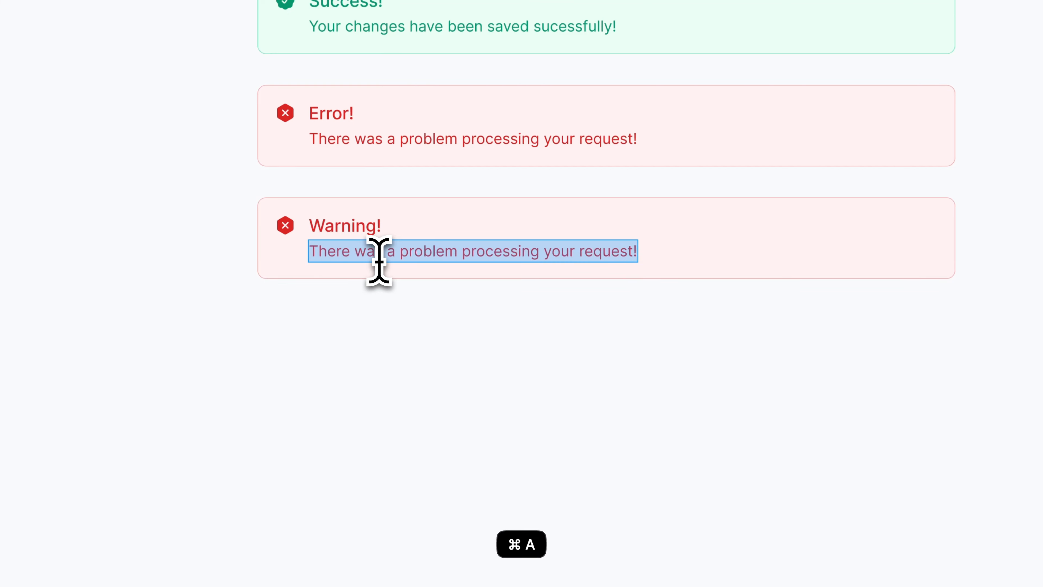
text(Youra)
key(BackSpace)
key(BackSpace)
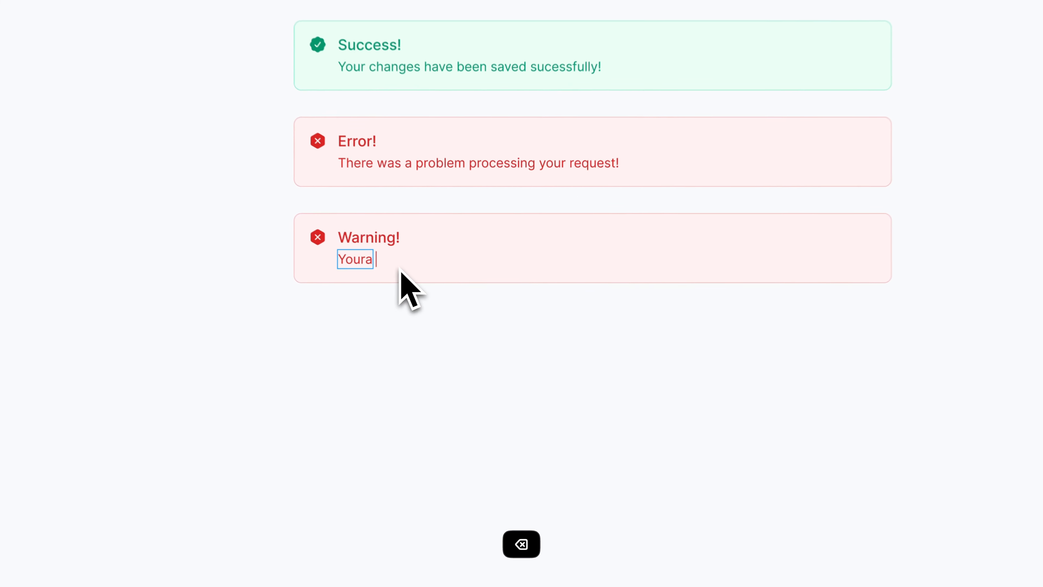
text(account )
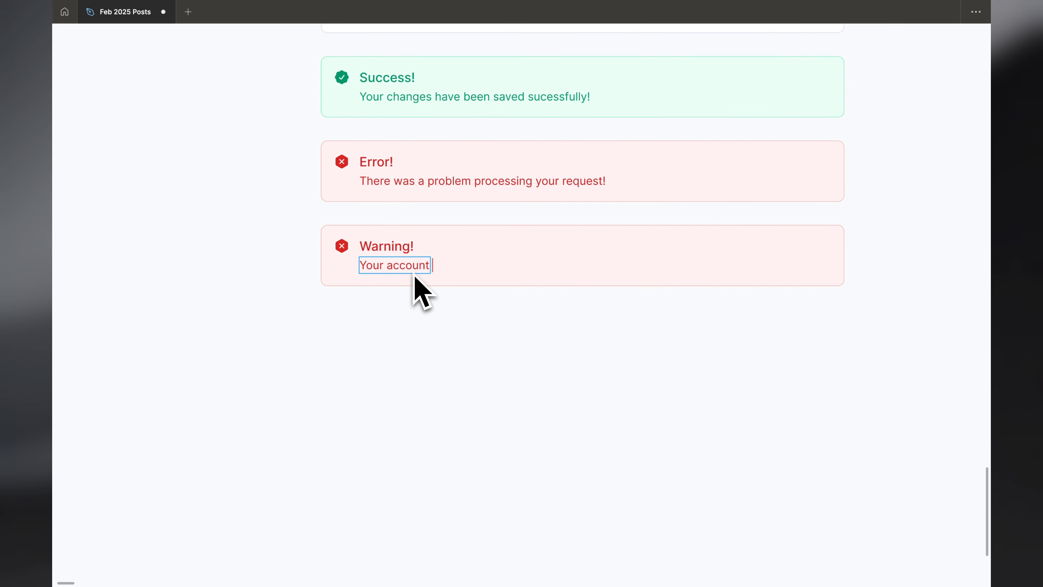
text(is about to e)
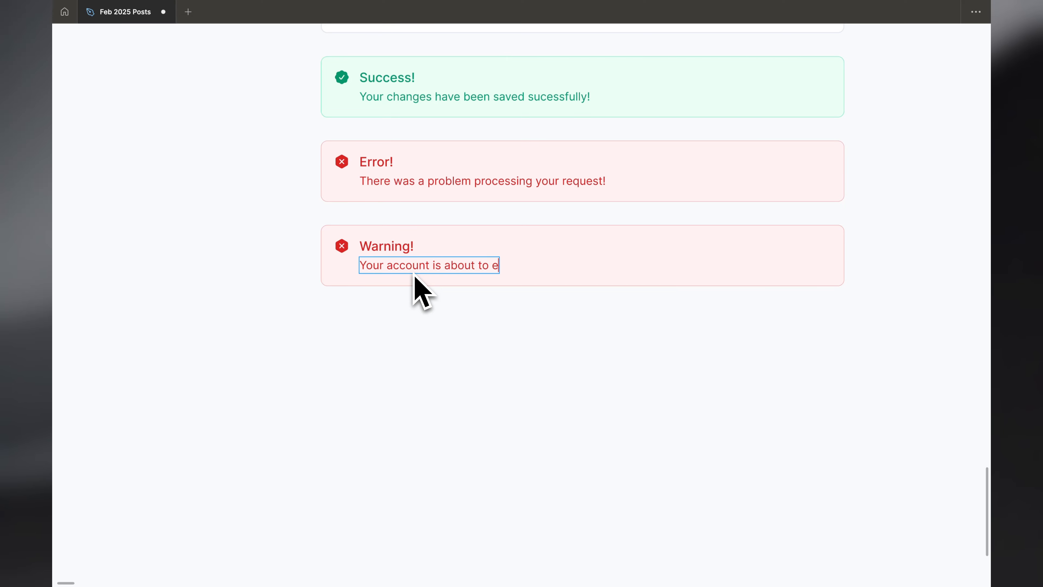
text(xpi)
key(BackSpace)
text(p)
key(BackSpace)
text(pire)
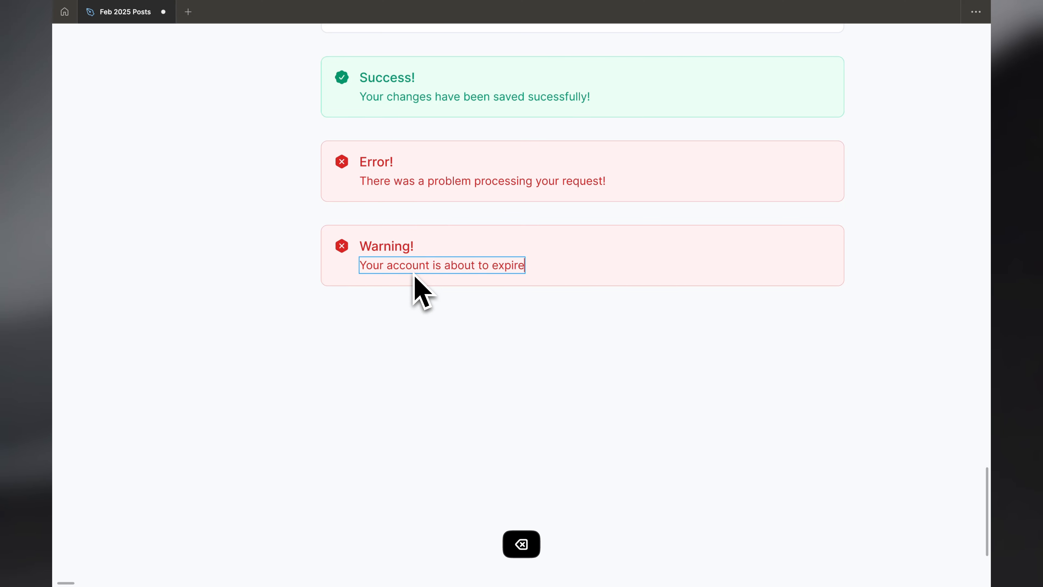
text(.)
key(Return)
text(Plese)
key(BackSpace)
key(BackSpace)
key(BackSpace)
text(lea)
key(BackSpace)
key(BackSpace)
key(BackSpace)
text(ease renew your subsc)
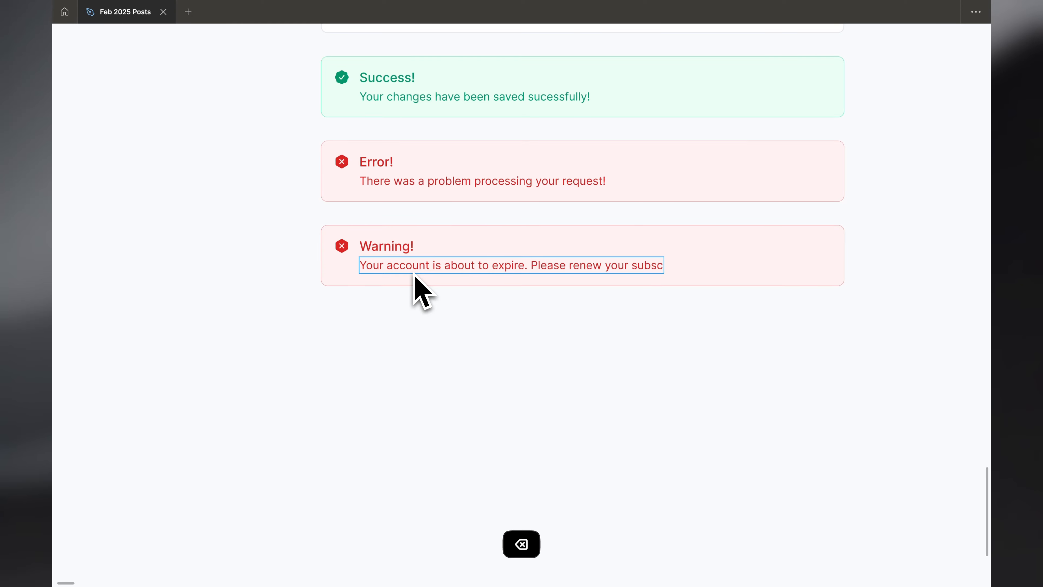
text(.)
key(Escape)
key(Escape)
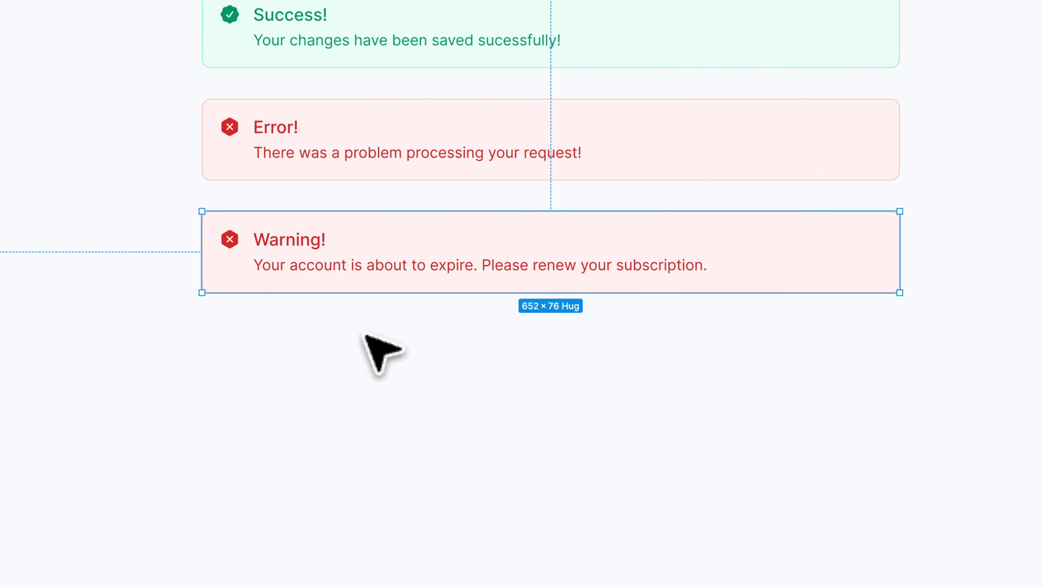
Search MynaUI Icons for "info" and insert the solid circular info icon into the "Warning!" alert, closing the plugin.
key(super+slash)
key(Return)
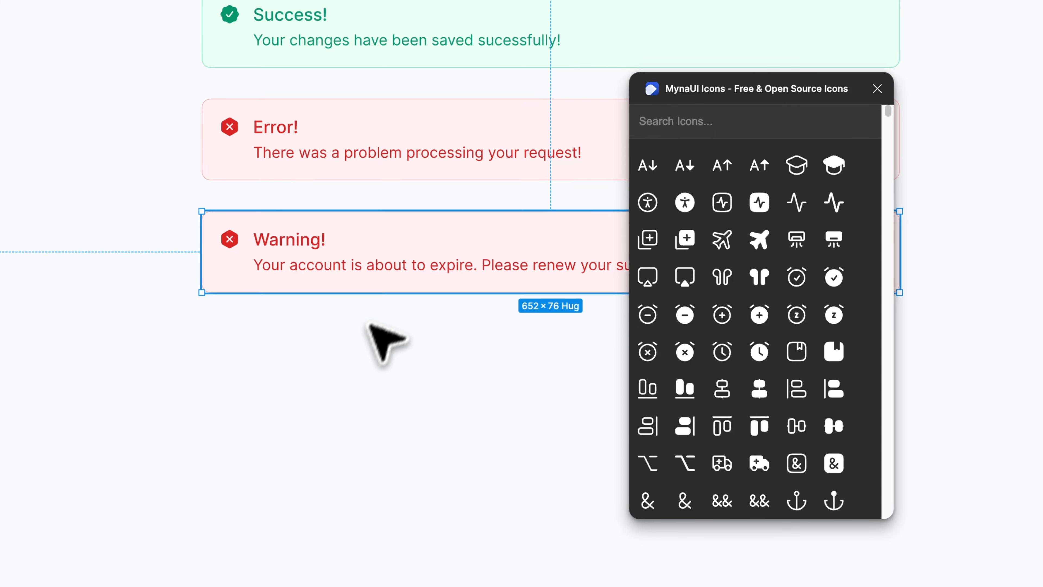
text(info)
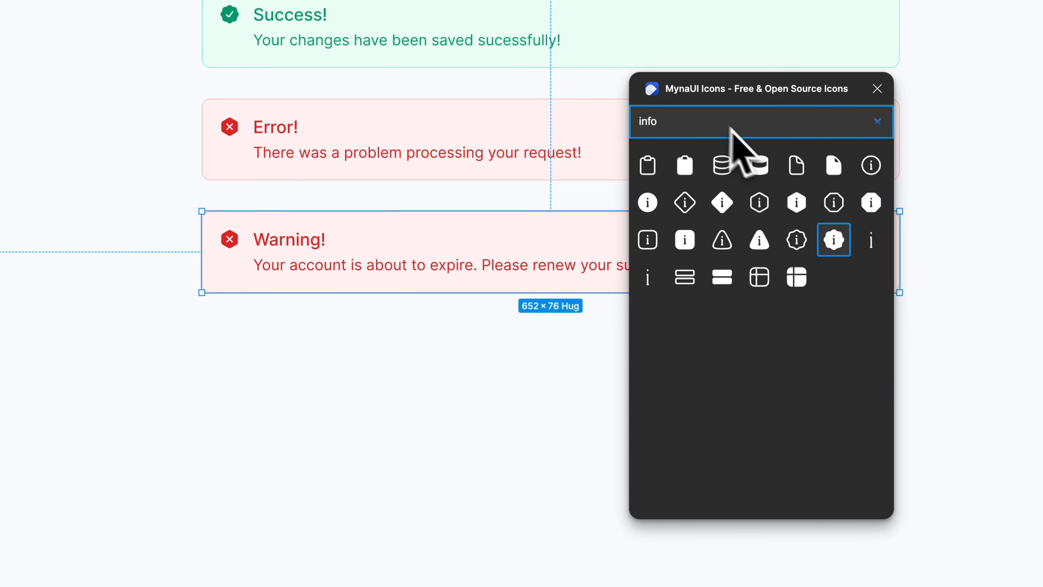
drag(647, 202, 226, 265)
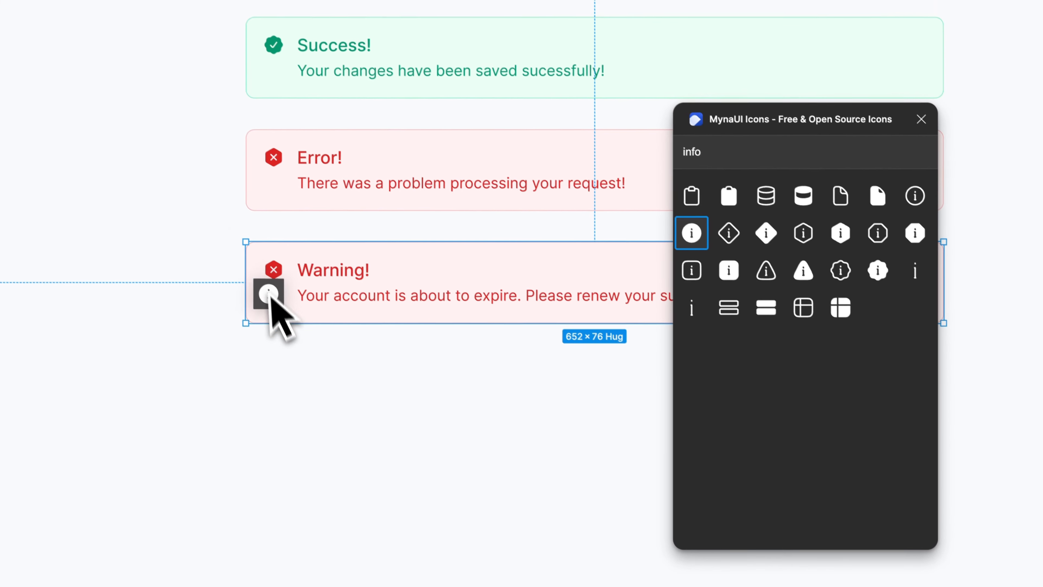
drag(268, 294, 542, 254)
click(921, 118)
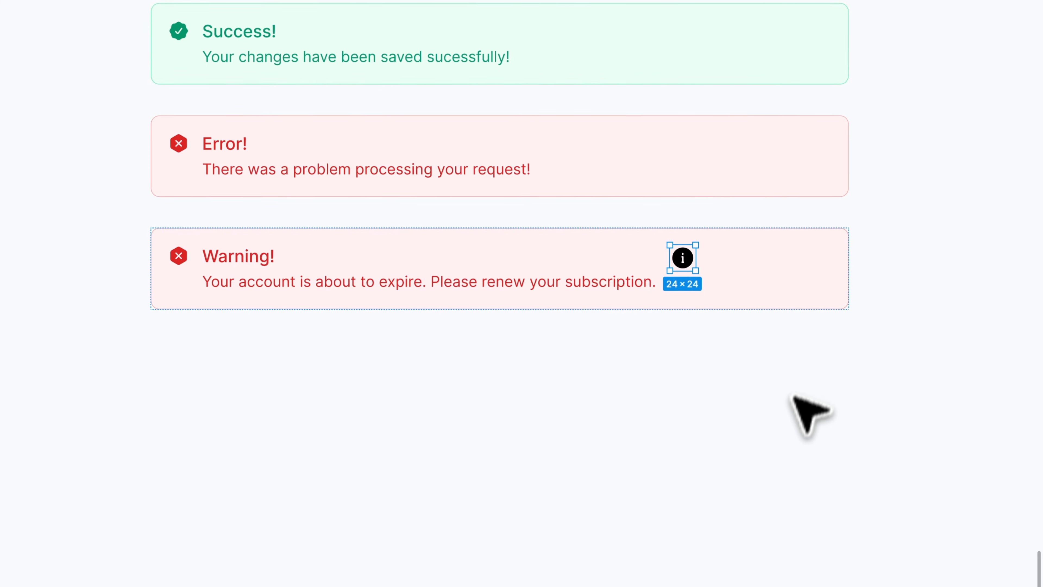
Show the interface panels again and scale the info icon in the "Warning!" alert to 20 × 20.
key(super+backslash)
key(k)
key(Down)
key(Down)
key(Down)
key(Down)
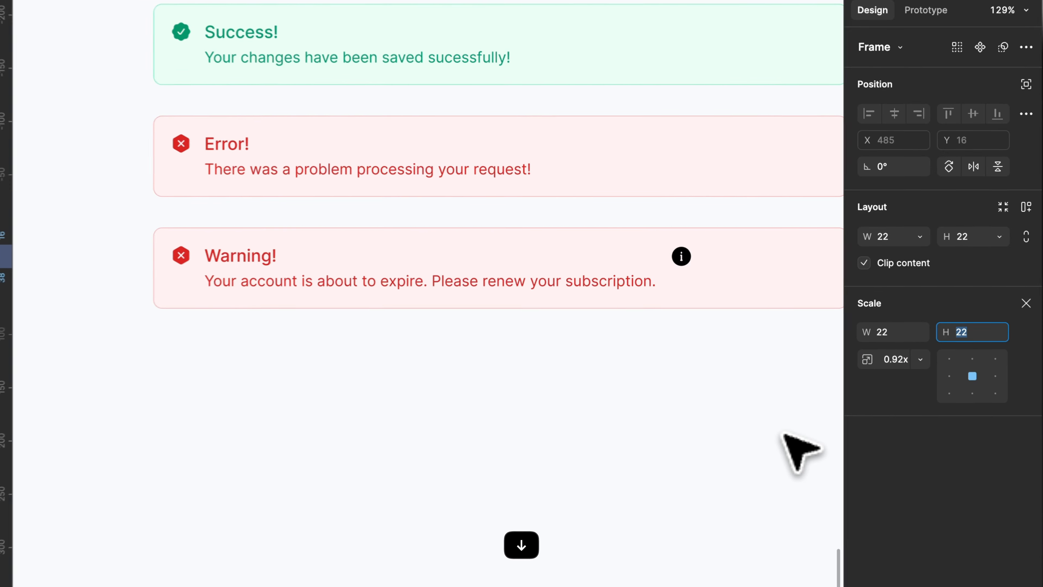
key(Return)
Move the info icon to the front of the "Warning!" alert and delete the old red hexagon icon beside it.
key(Left)
key(Left)
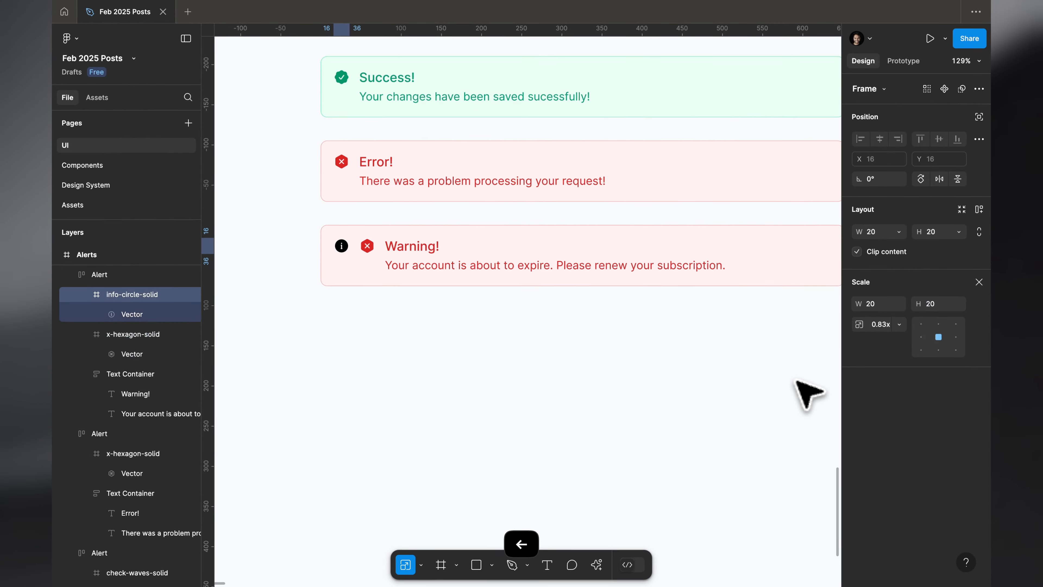
key(Tab)
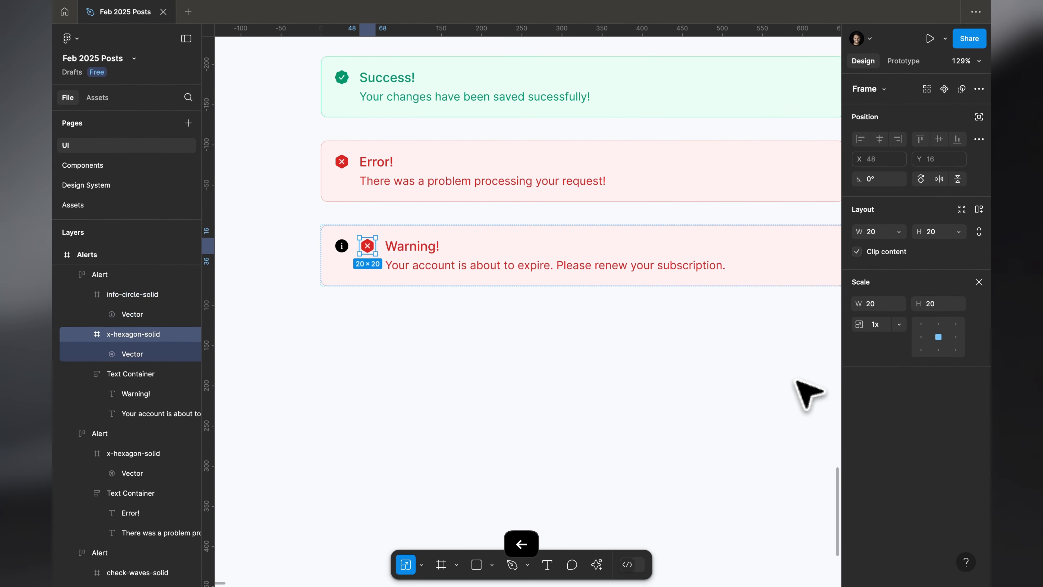
key(BackSpace)
Replace the "Warning!" alert's red/600 text color with the library color amber/600.
click(764, 283)
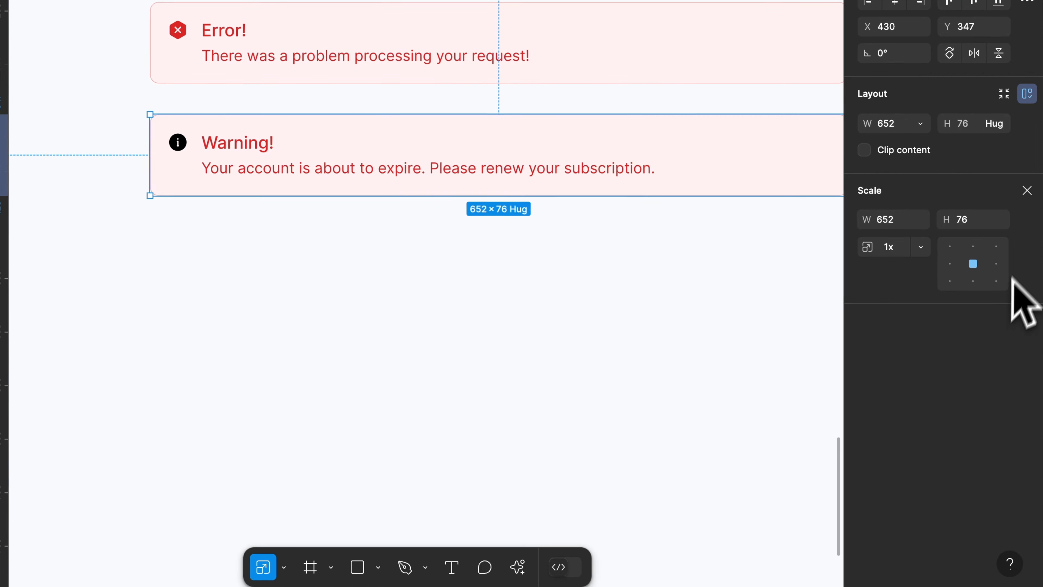
click(1025, 192)
scroll(989, 411, down, 5)
click(940, 386)
text(y)
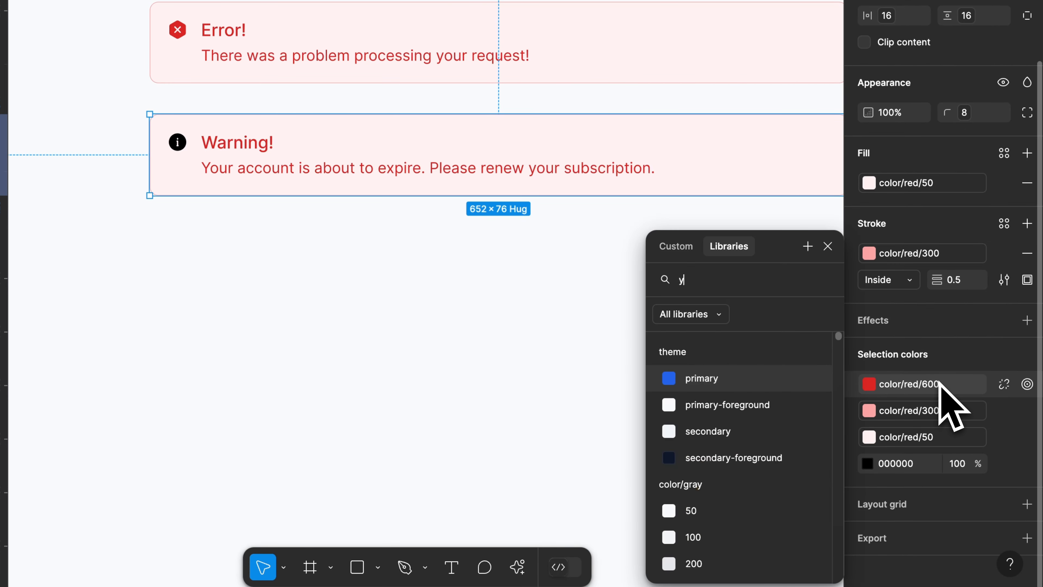
text(ell)
key(super+a)
text(a)
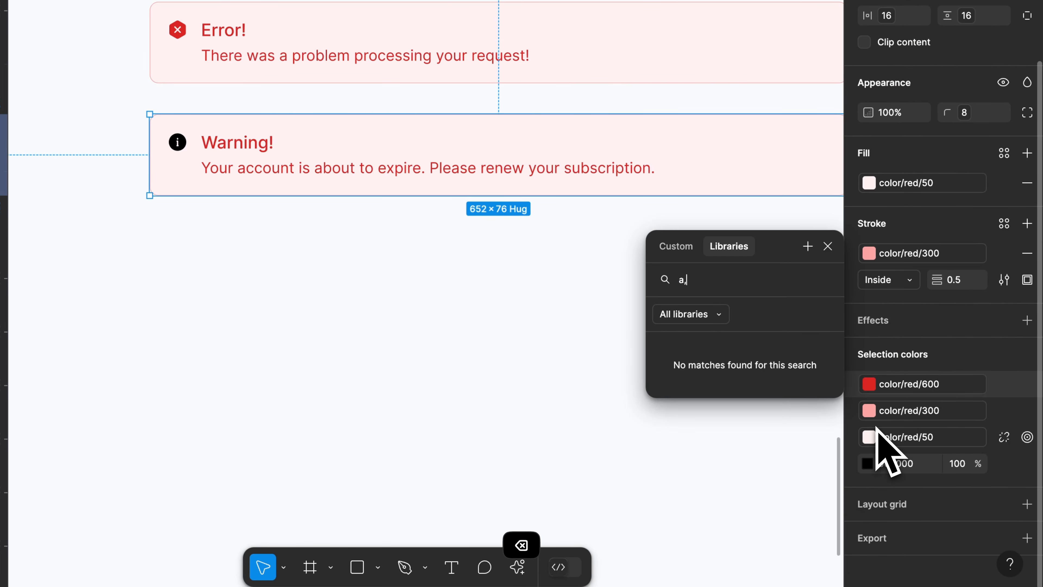
text(mb)
key(super+c)
scroll(740, 544, down, 2)
click(714, 492)
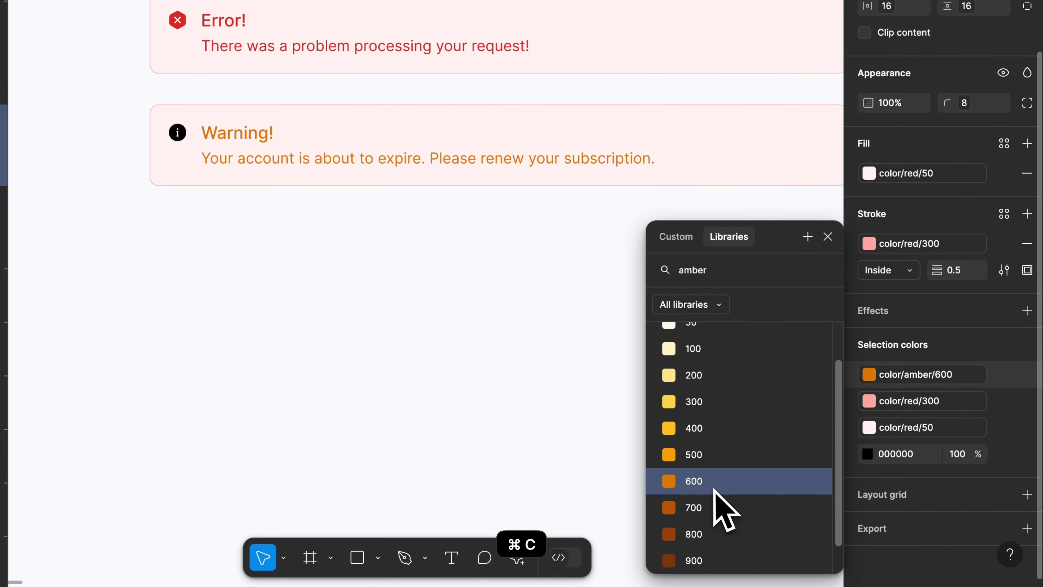
Change the "Warning!" alert's border color to amber/300 and its background fill to amber/50.
click(916, 410)
key(super+v)
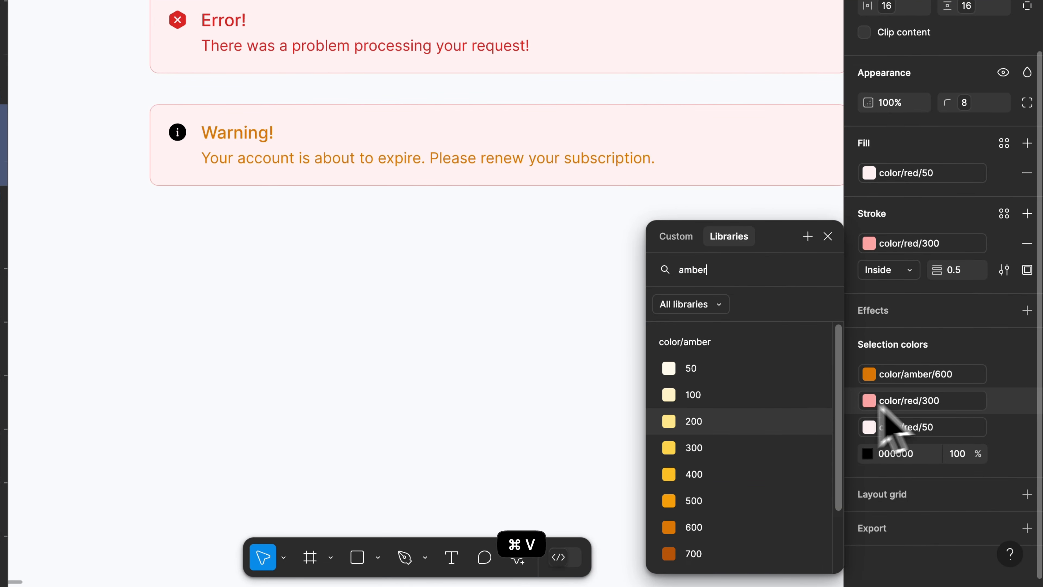
click(729, 447)
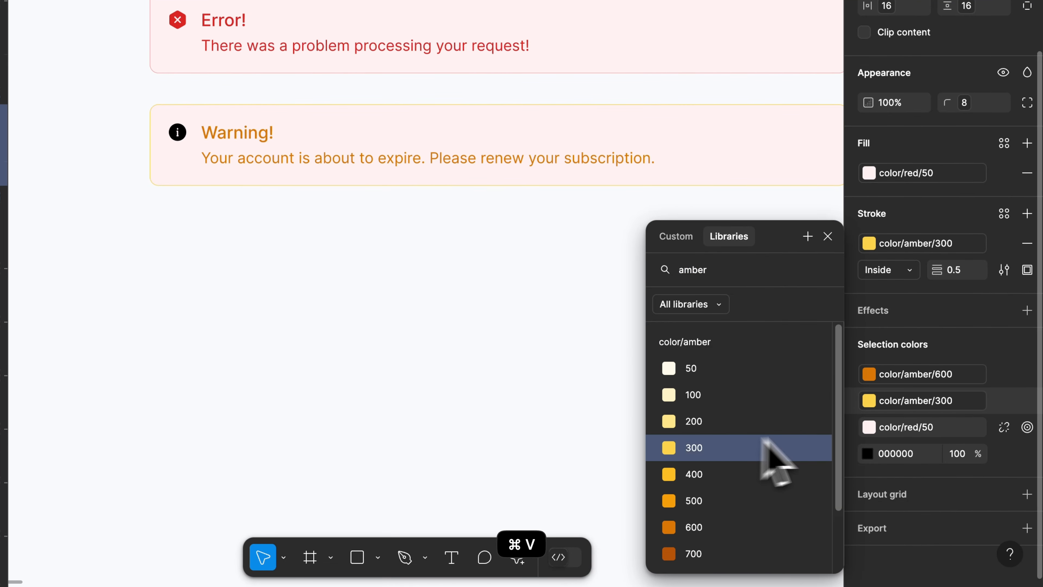
click(924, 427)
key(super+v)
click(727, 368)
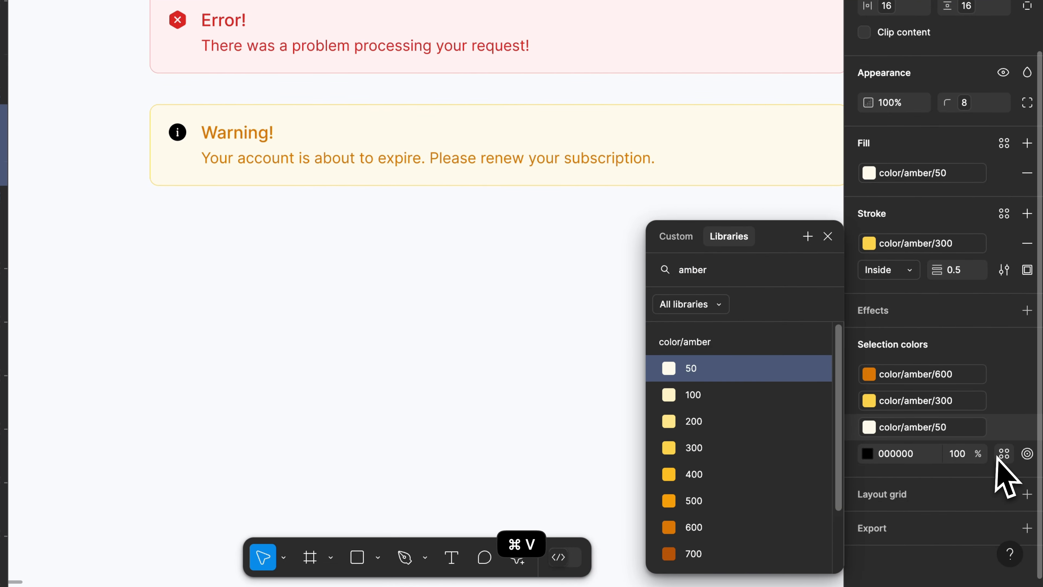
Recolor the black info icon in the "Warning!" alert to amber/600 and review the four alerts together.
click(1002, 455)
click(723, 369)
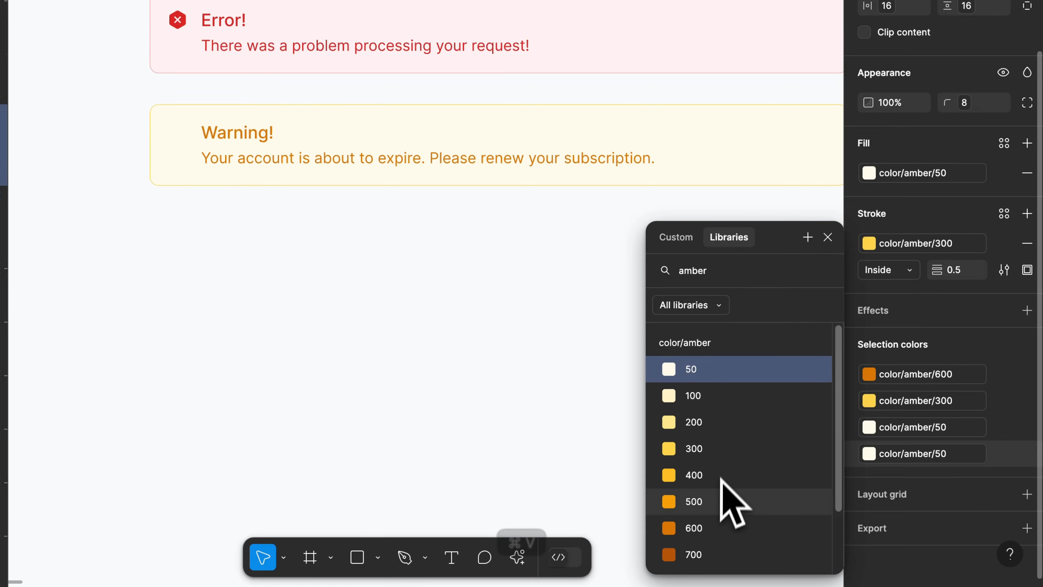
click(707, 529)
click(534, 263)
scroll(514, 156, up, 3)
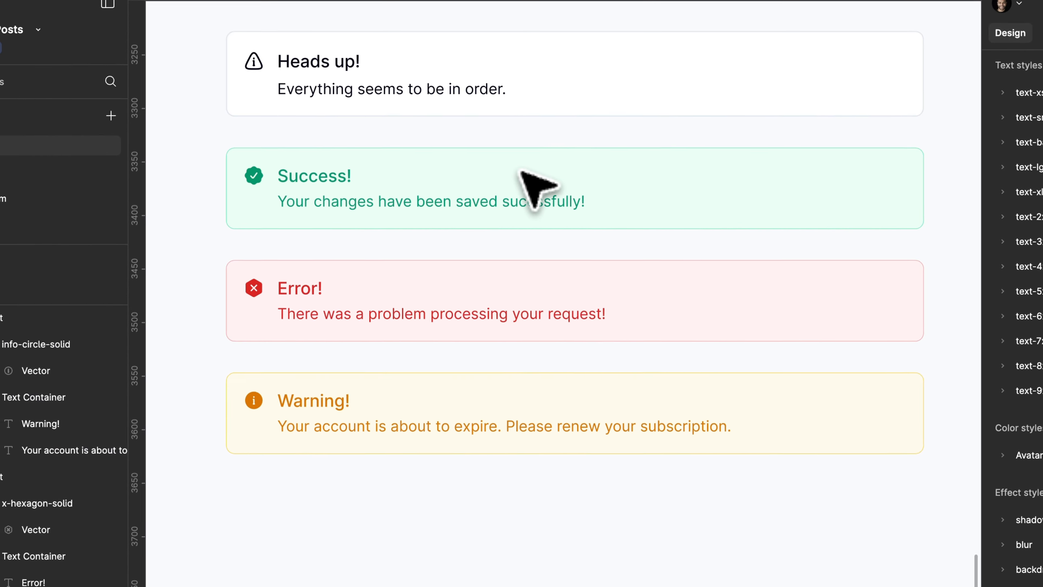
scroll(520, 170, down, 4)
drag(230, 89, 881, 555)
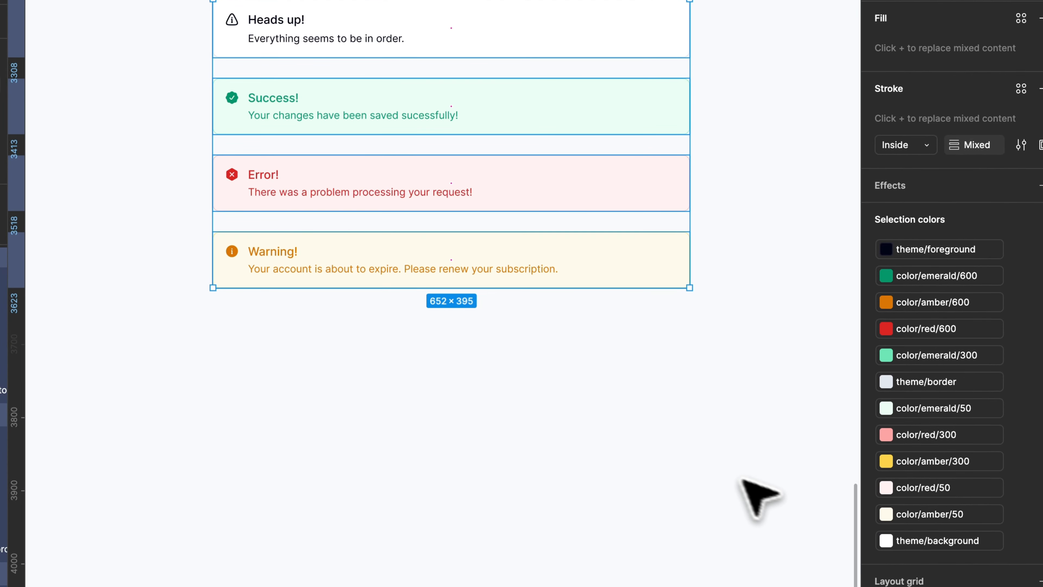
click(660, 450)
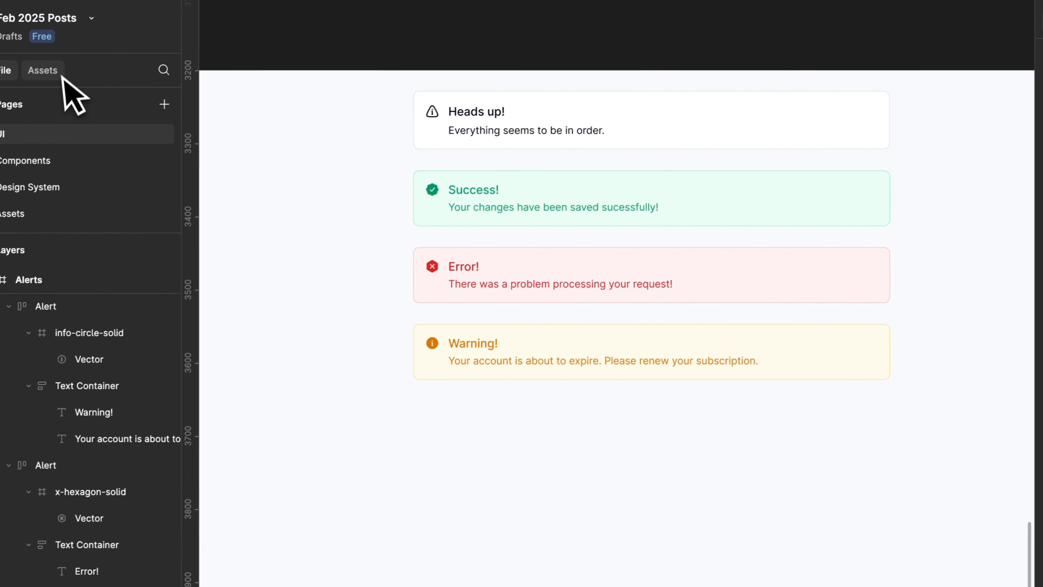
Insert the Button component from this file's local components into the "Heads up!" alert after its text.
click(61, 73)
click(111, 205)
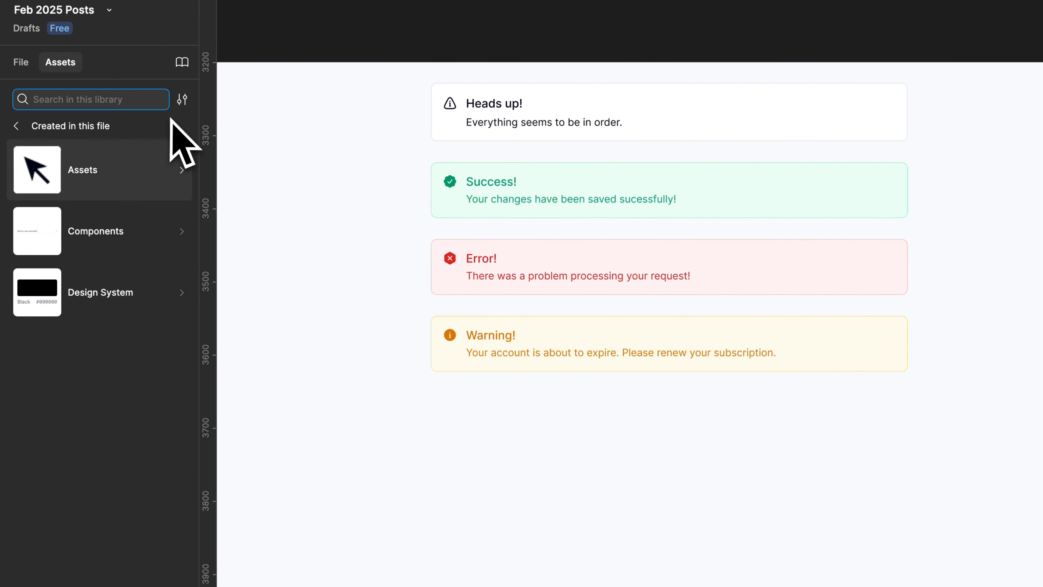
click(133, 218)
drag(53, 505, 866, 114)
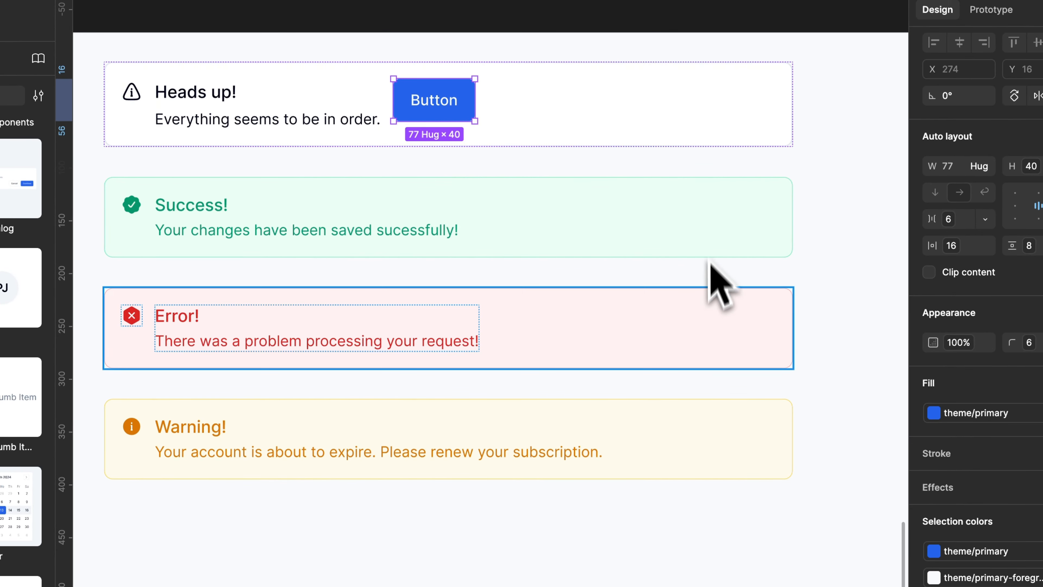
Vertically center the contents of all four alerts, keeping them packed to the left with a 12 px gap.
click(741, 481)
drag(726, 521, 652, 119)
scroll(1039, 205, up, 10)
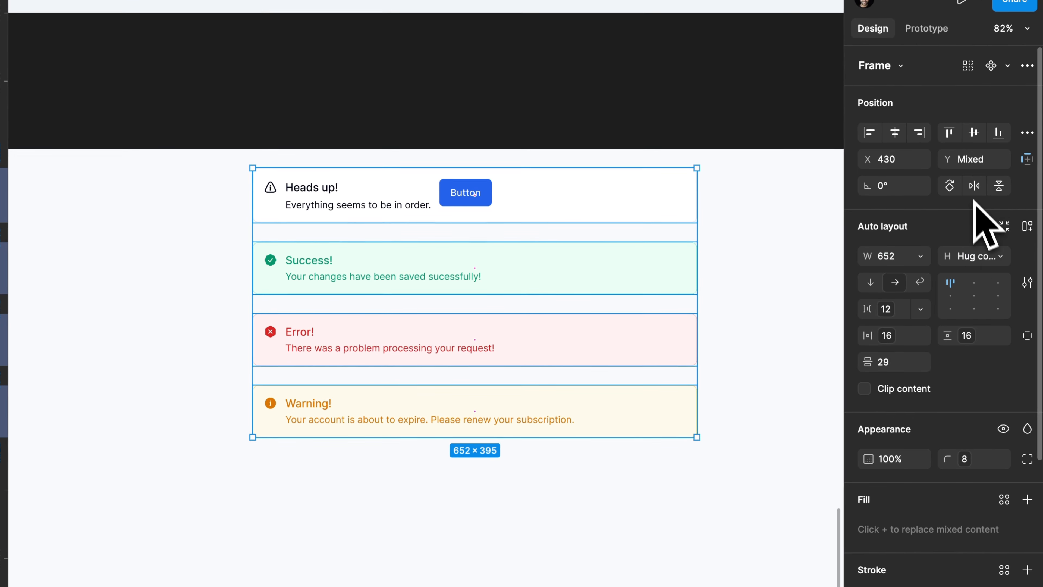
double_click(981, 306)
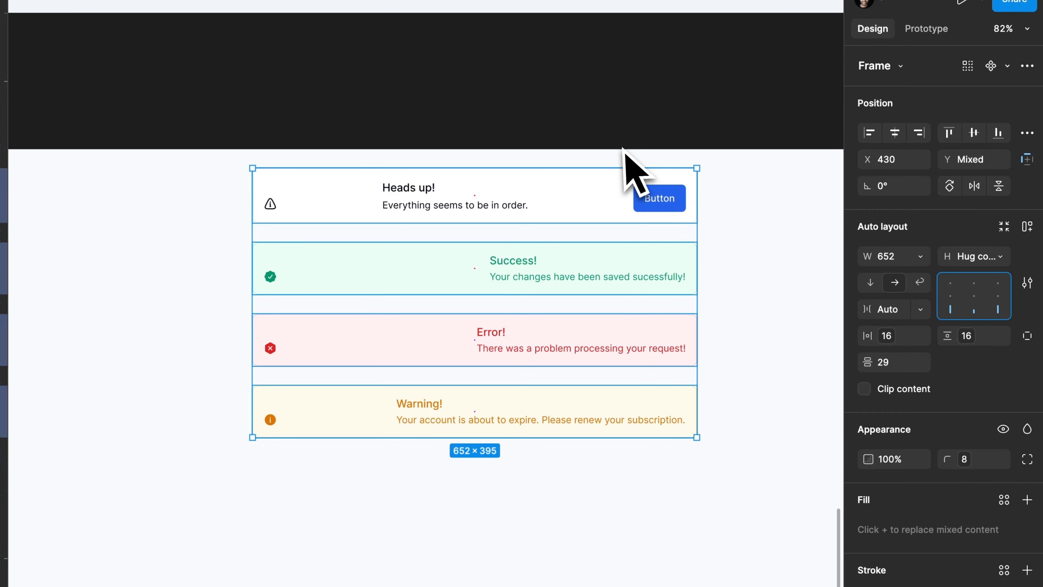
double_click(979, 303)
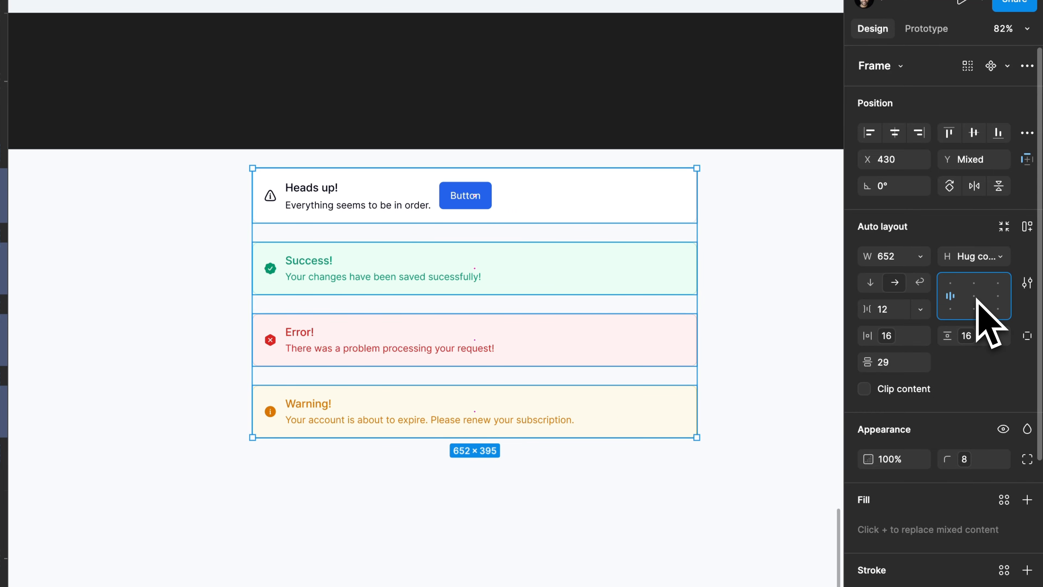
click(372, 142)
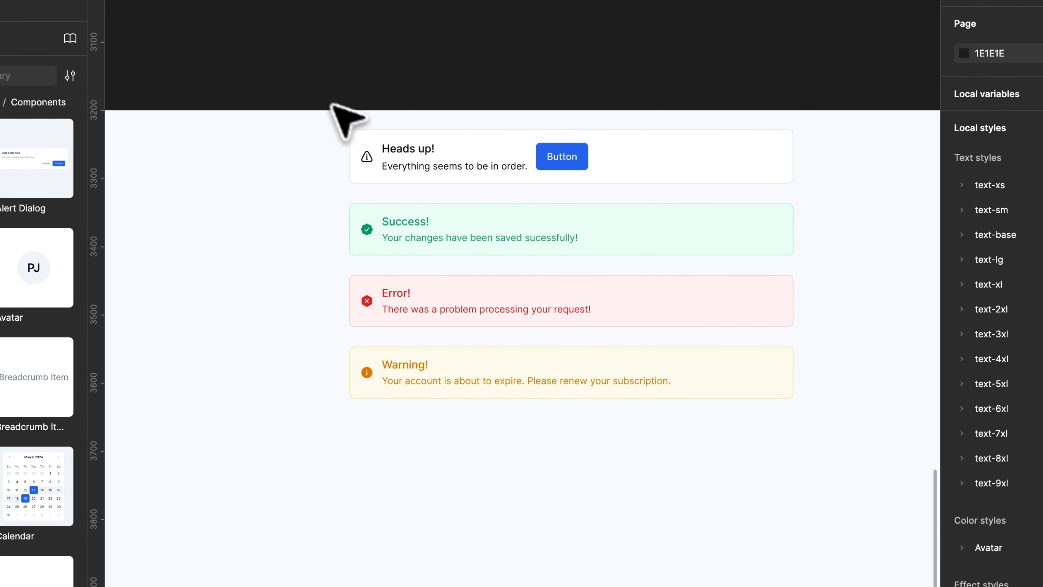
Wrap the icon and text container of each alert in its own horizontal auto layout frame with a 12 px gap.
drag(312, 86, 531, 453)
super+click(402, 160)
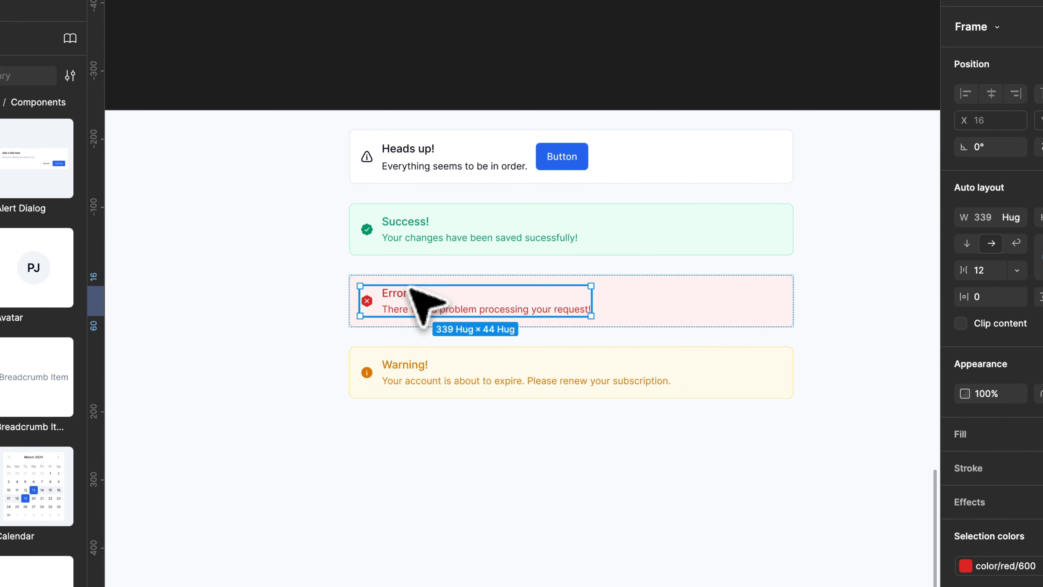
double_click(430, 356)
click(514, 443)
Set the item spacing of all four alert frames to Auto so their contents spread to both ends.
click(681, 166)
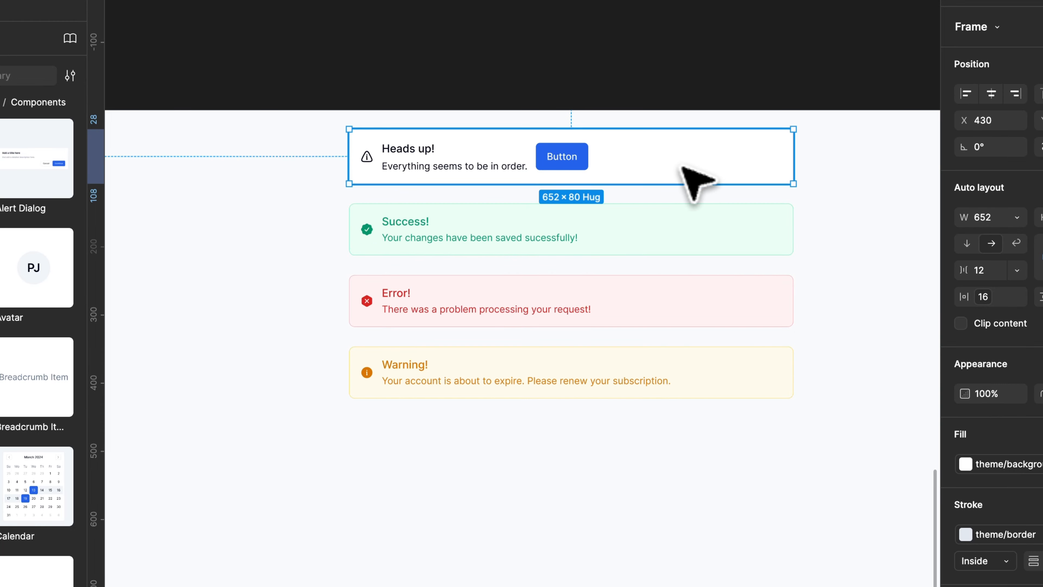
shift+click(688, 230)
shift+click(681, 309)
shift+click(693, 387)
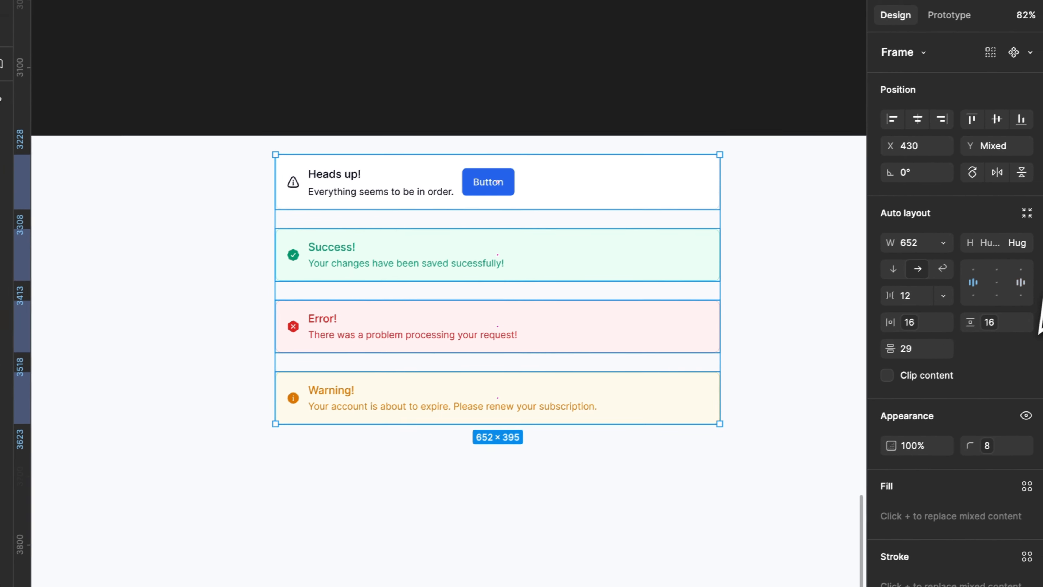
double_click(997, 284)
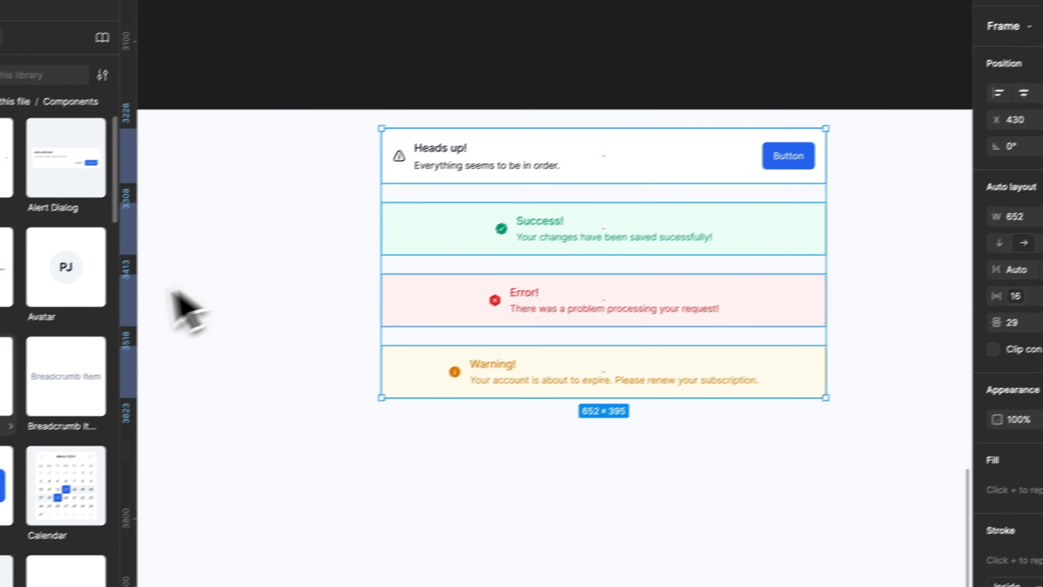
Insert a Button component into each of the "Success!", "Error!" and "Warning!" alerts after their text.
drag(3, 485, 786, 236)
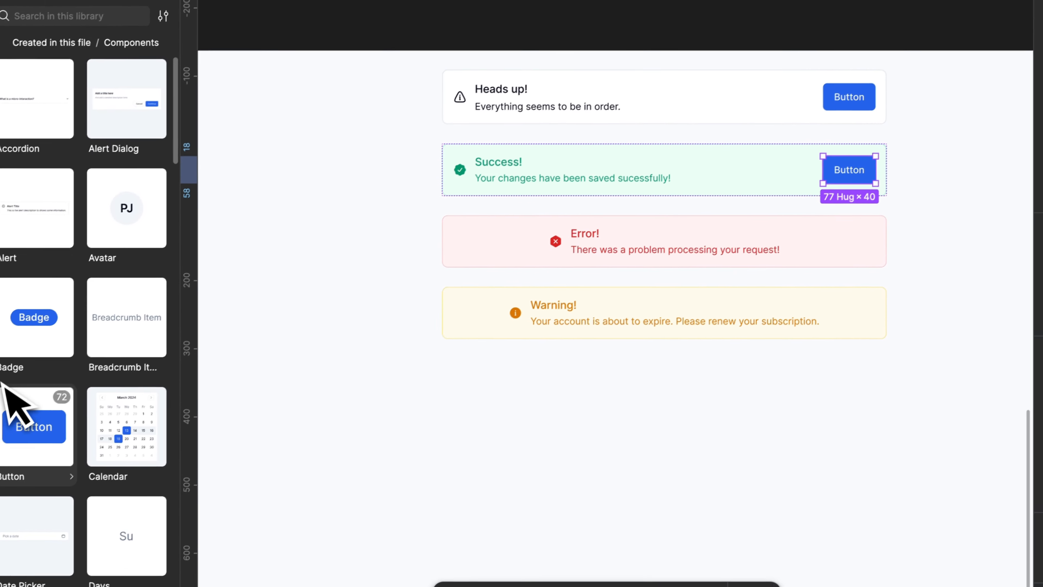
drag(5, 388, 827, 240)
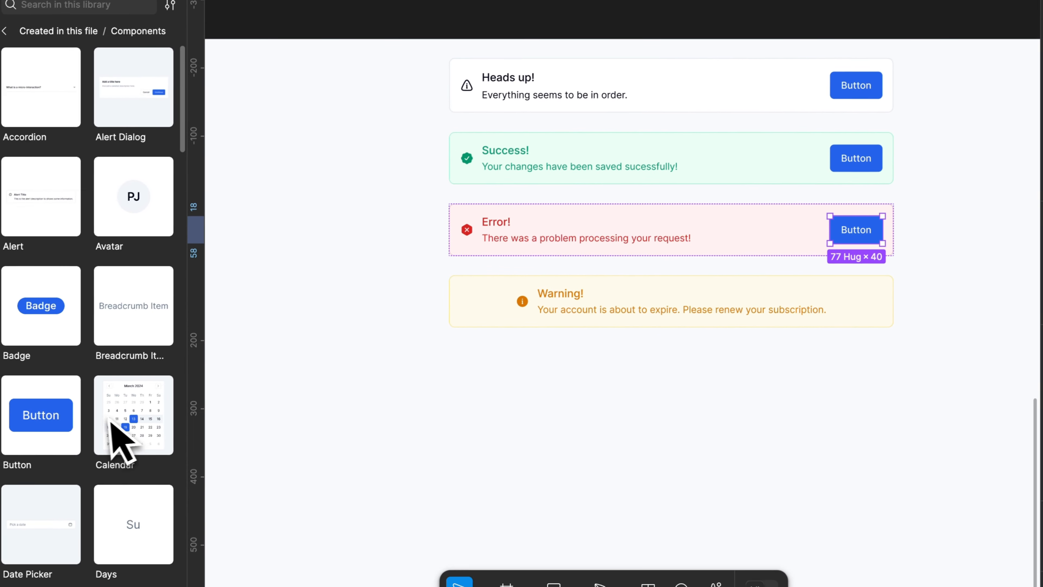
drag(41, 415, 860, 322)
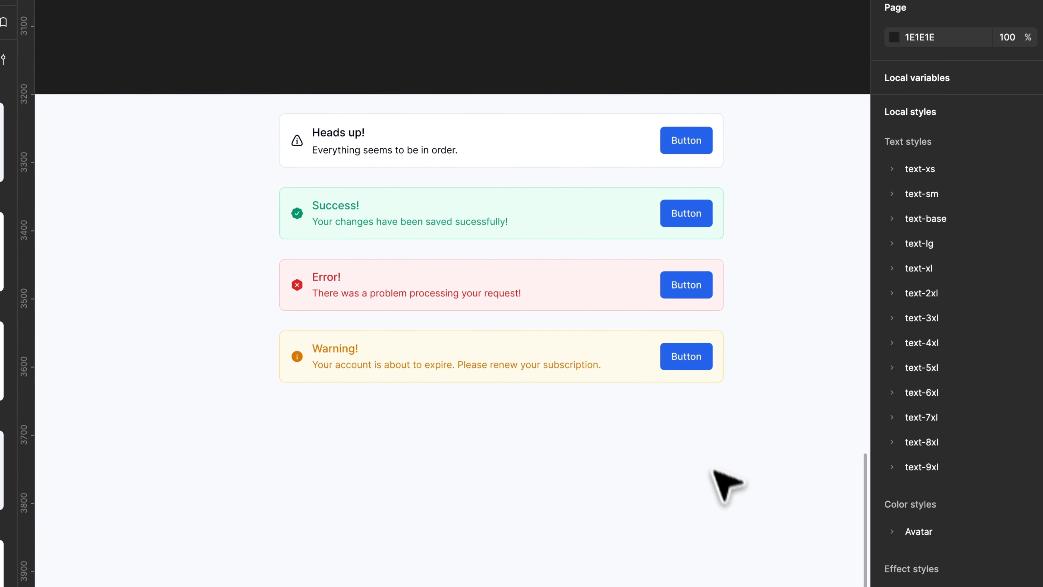
Select the Button instances in all four alerts together.
drag(753, 477, 689, 82)
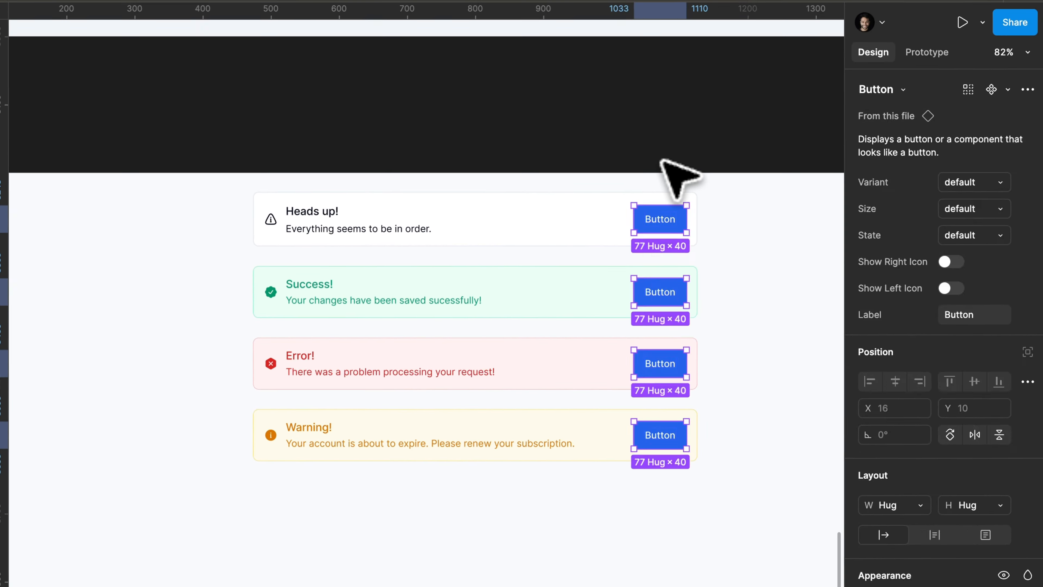